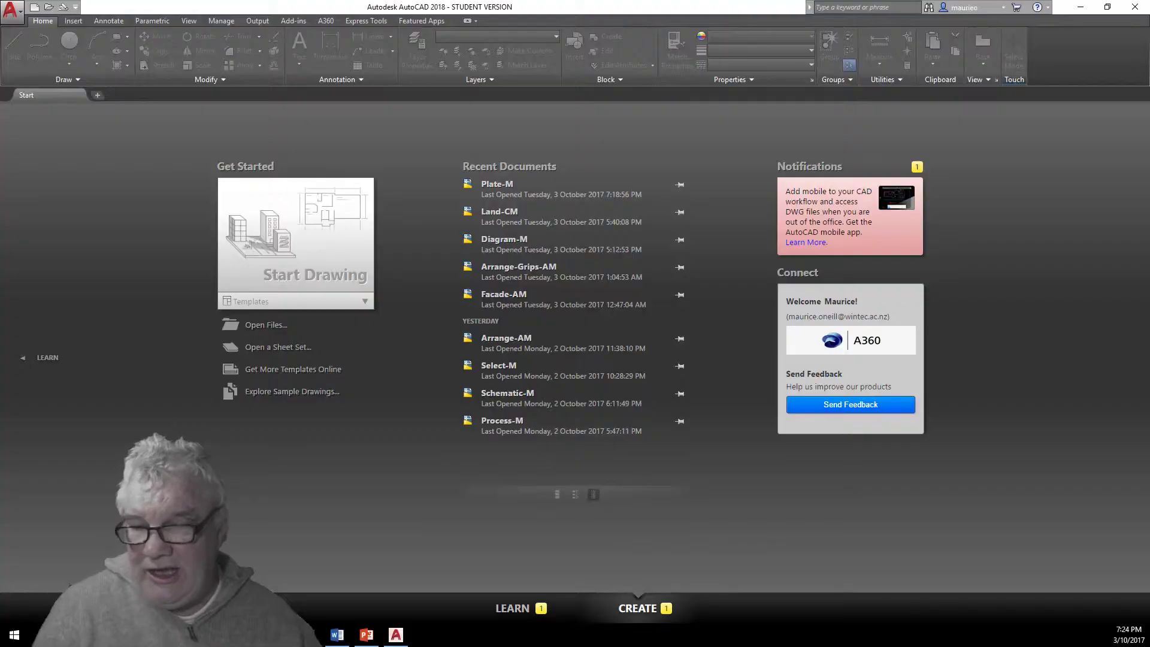
- Open the Surge Protector-M drawing from the file list and zoom in on the power strip
click(279, 325)
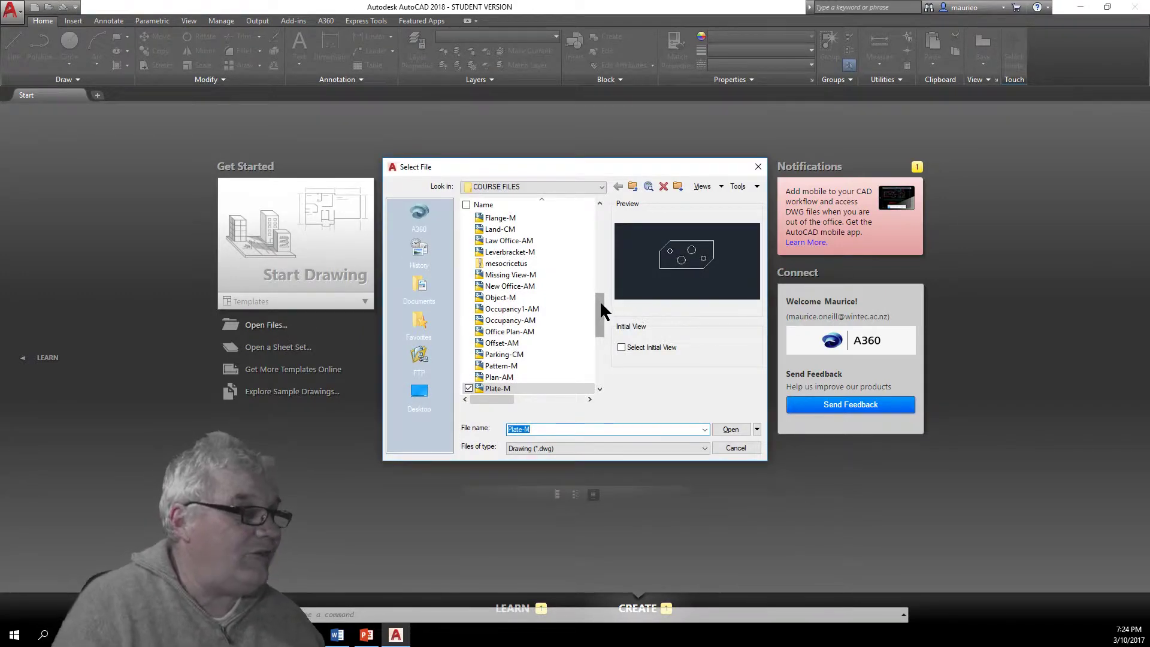
drag(601, 311, 608, 368)
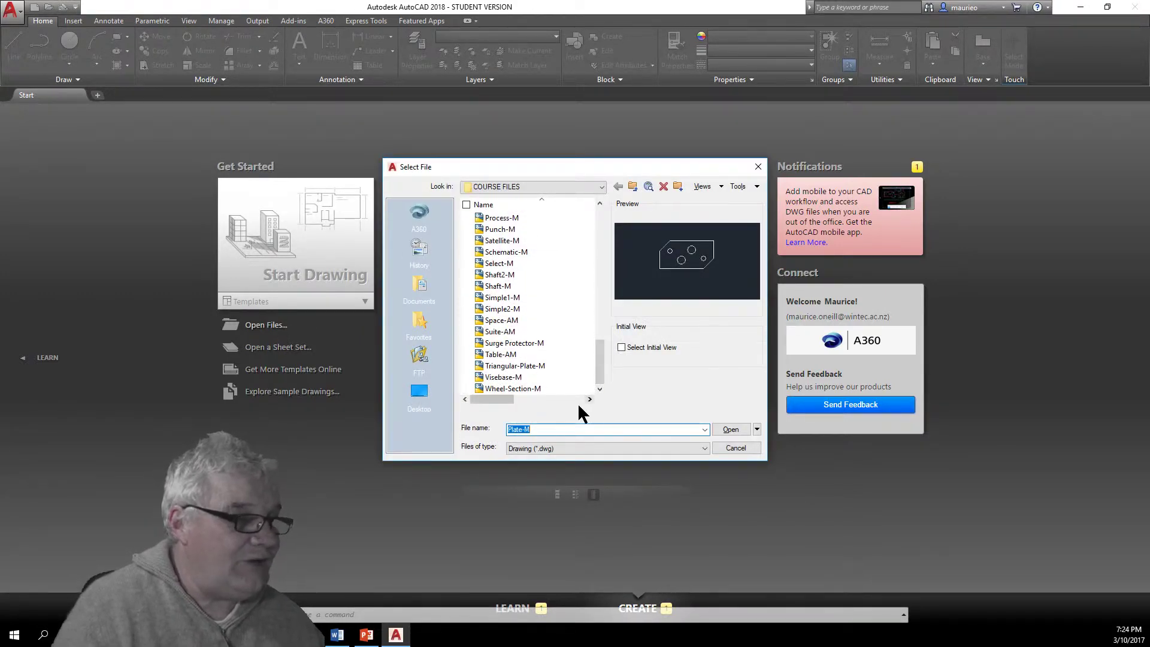
click(519, 344)
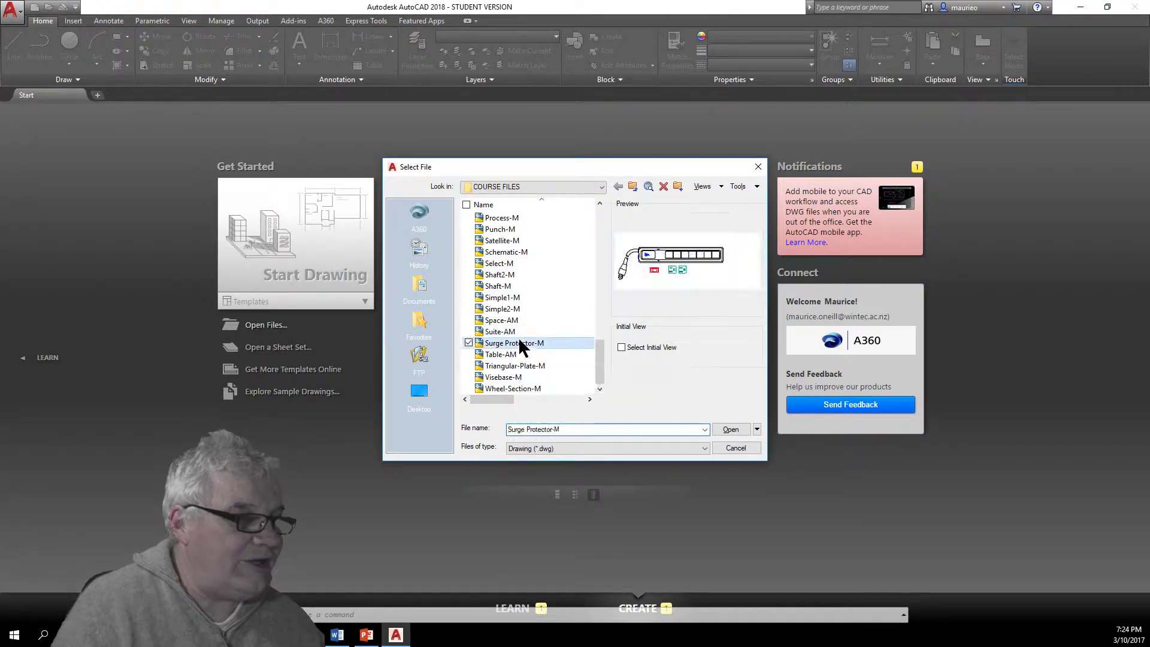
double_click(518, 344)
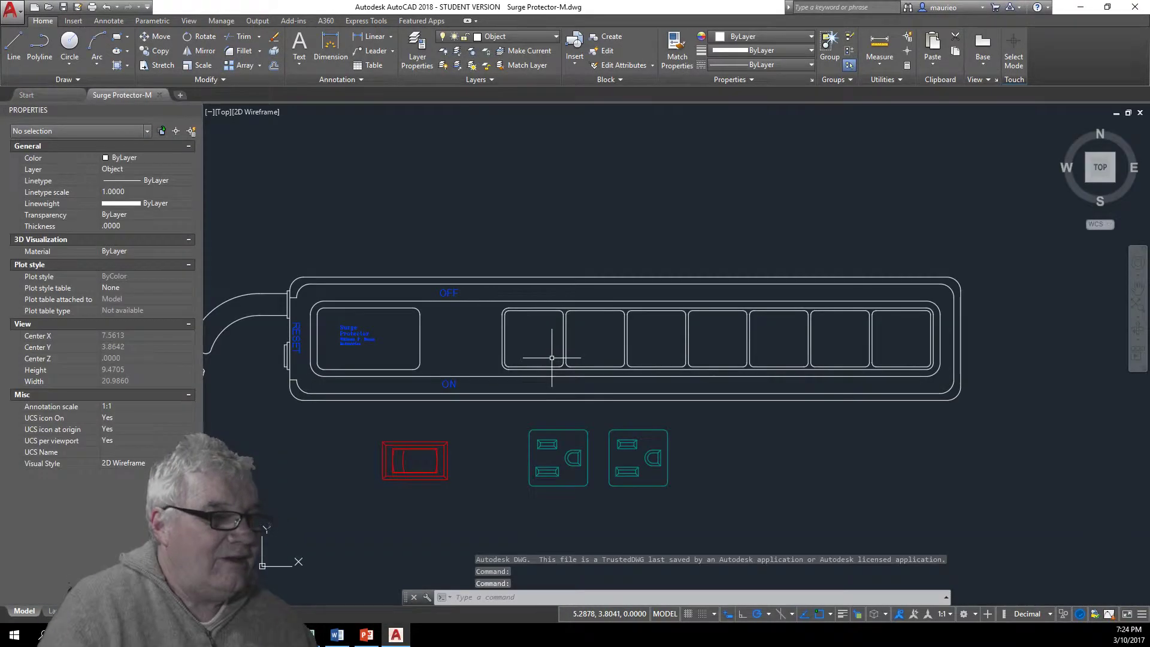
scroll(428, 390, down, 3)
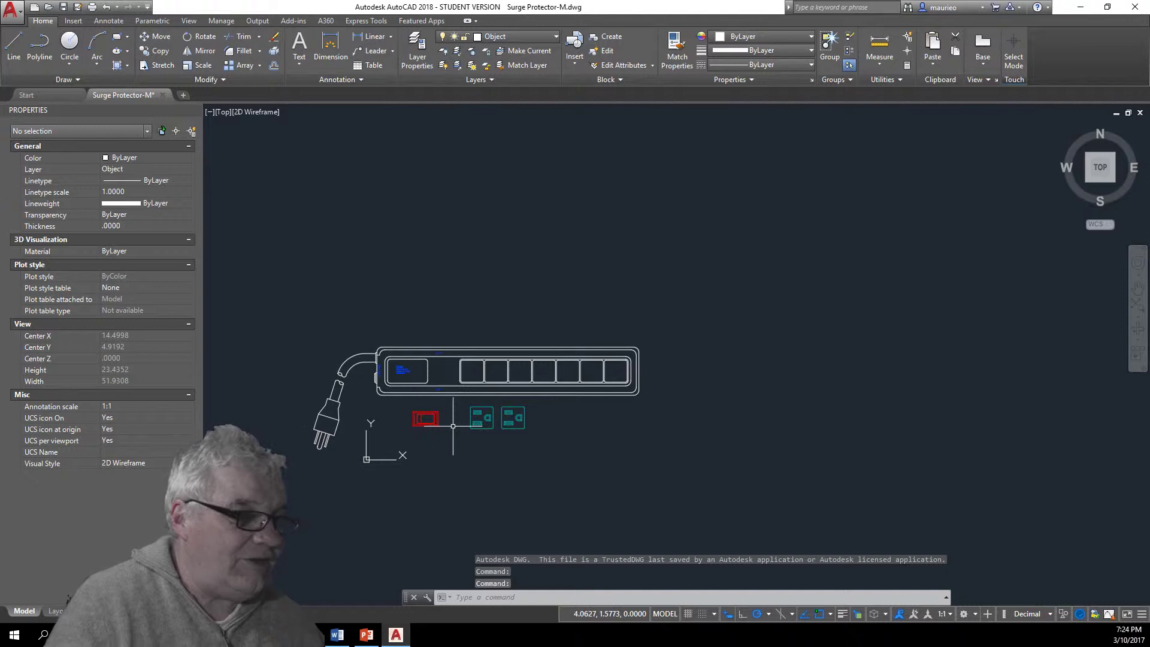
scroll(455, 419, up, 2)
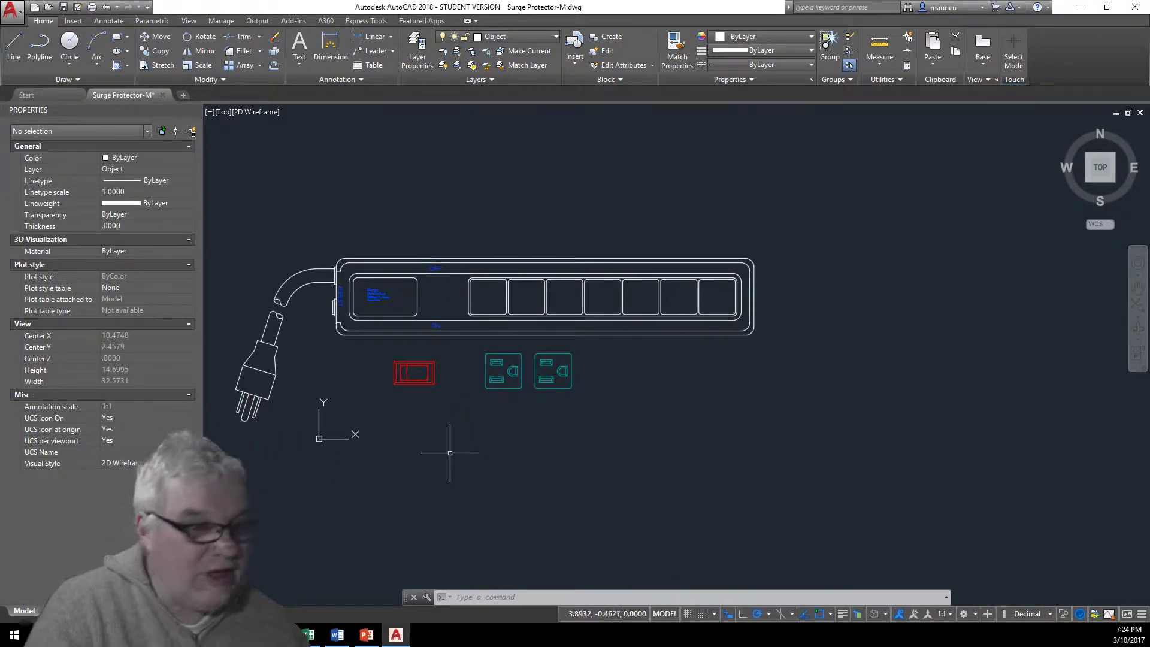
- Select the left and right OUT outlet blocks lying below the power strip
scroll(369, 329, up, 4)
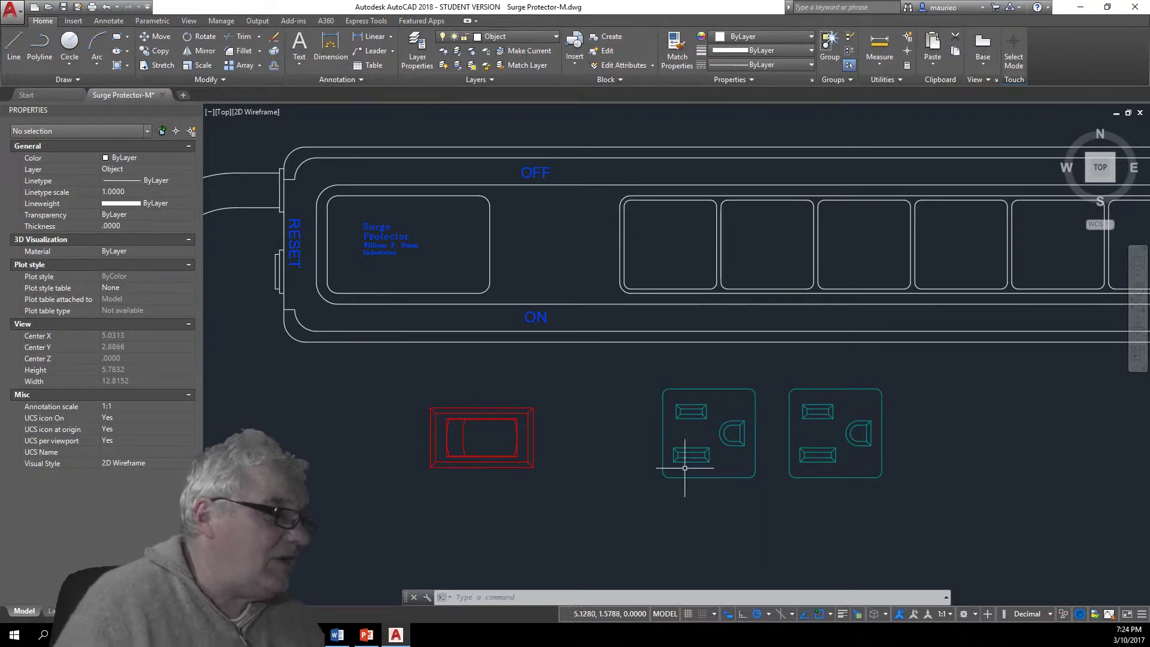
click(749, 477)
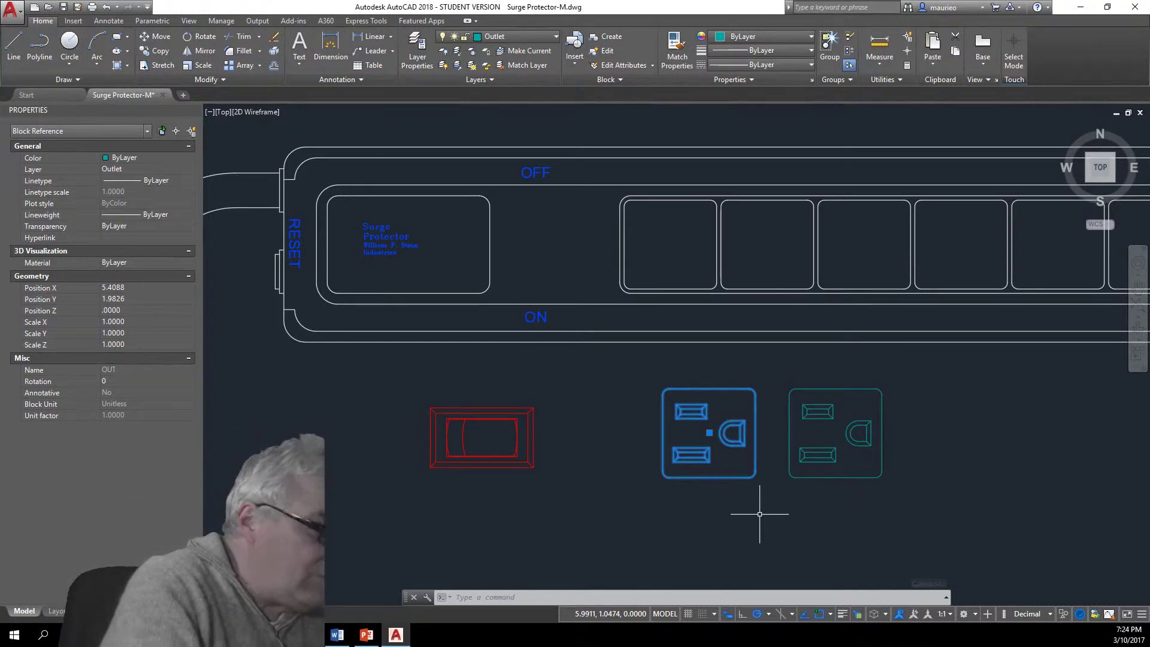
key(Escape)
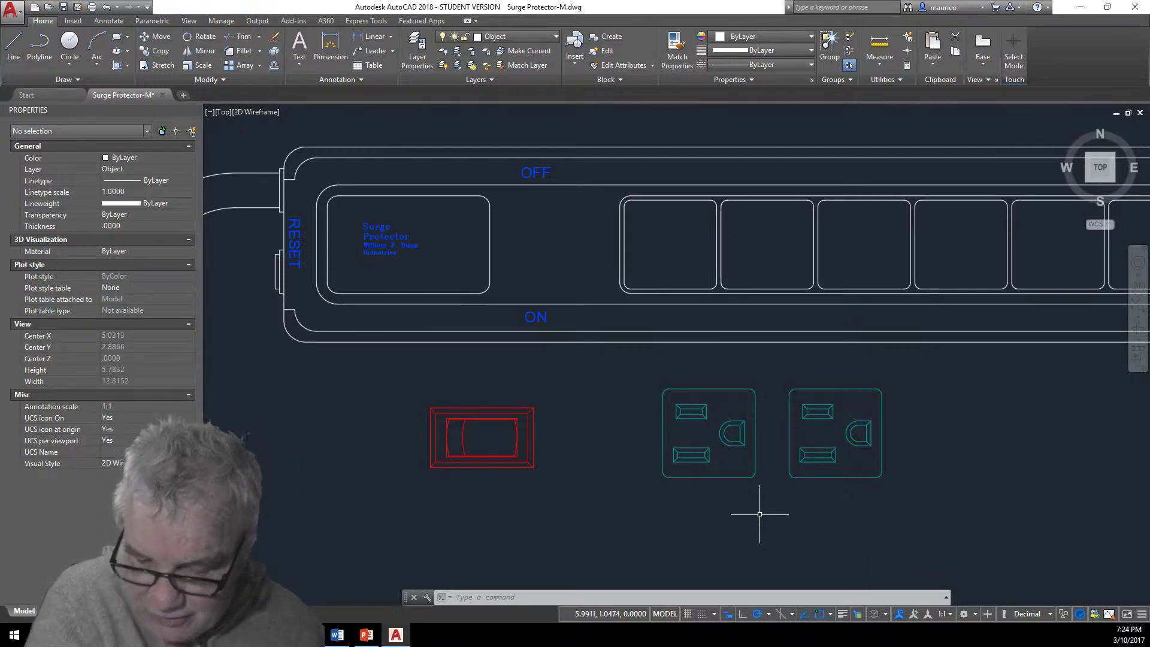
click(733, 478)
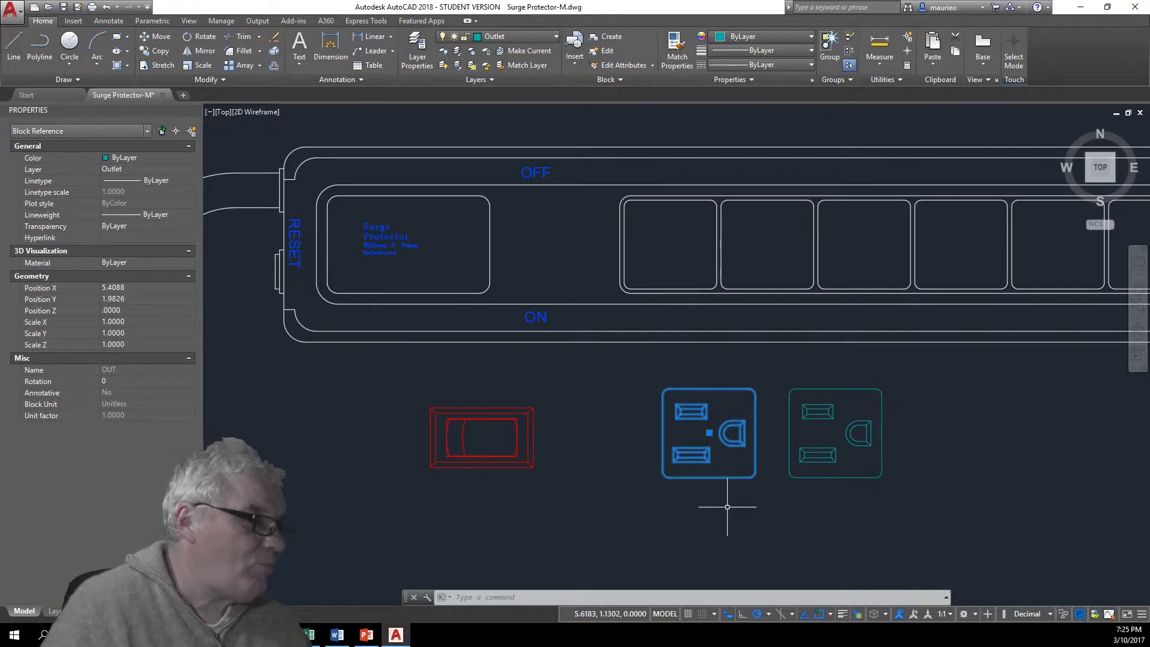
click(873, 478)
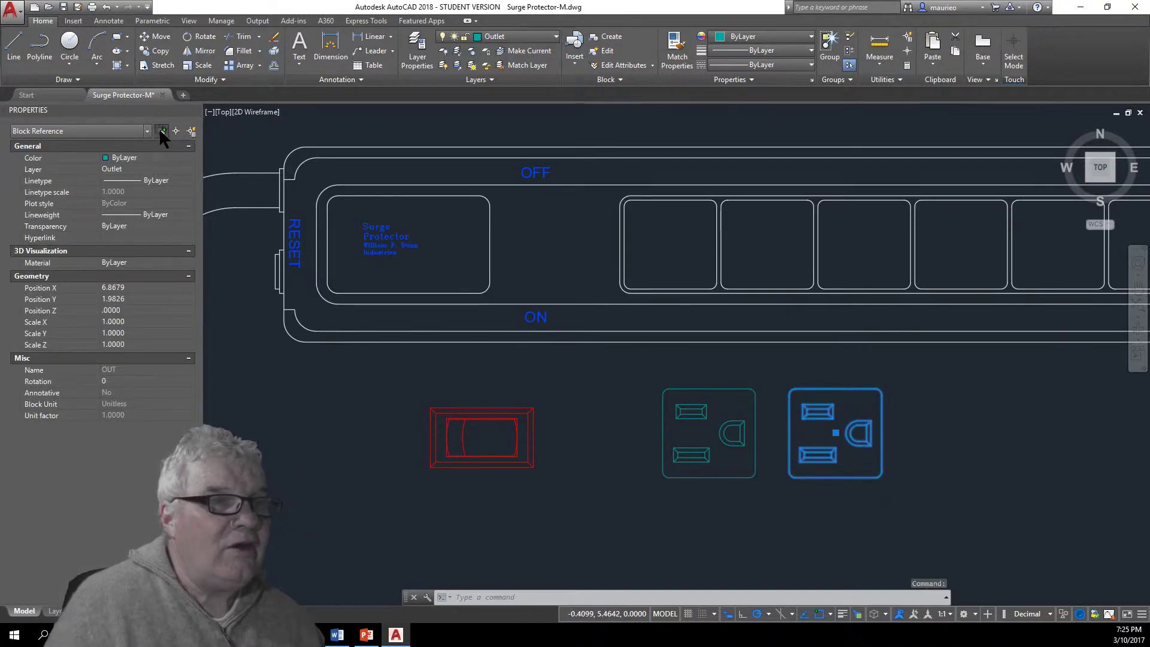
click(728, 476)
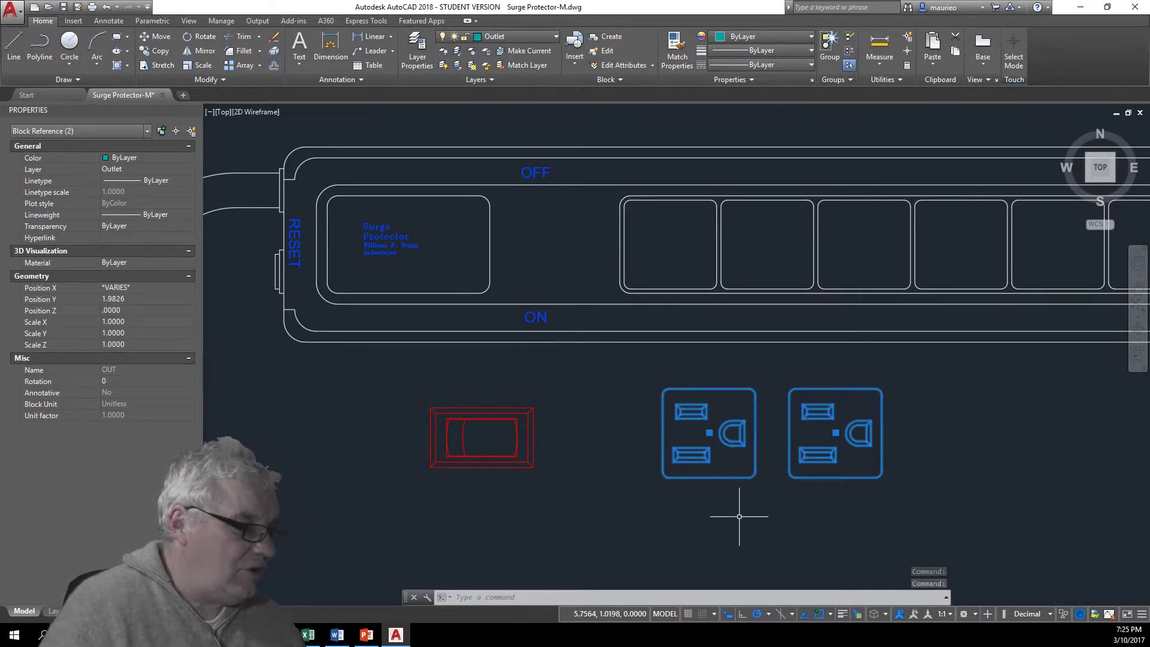
- Grip-copy the left outlet into the strip's first and second slots
click(710, 432)
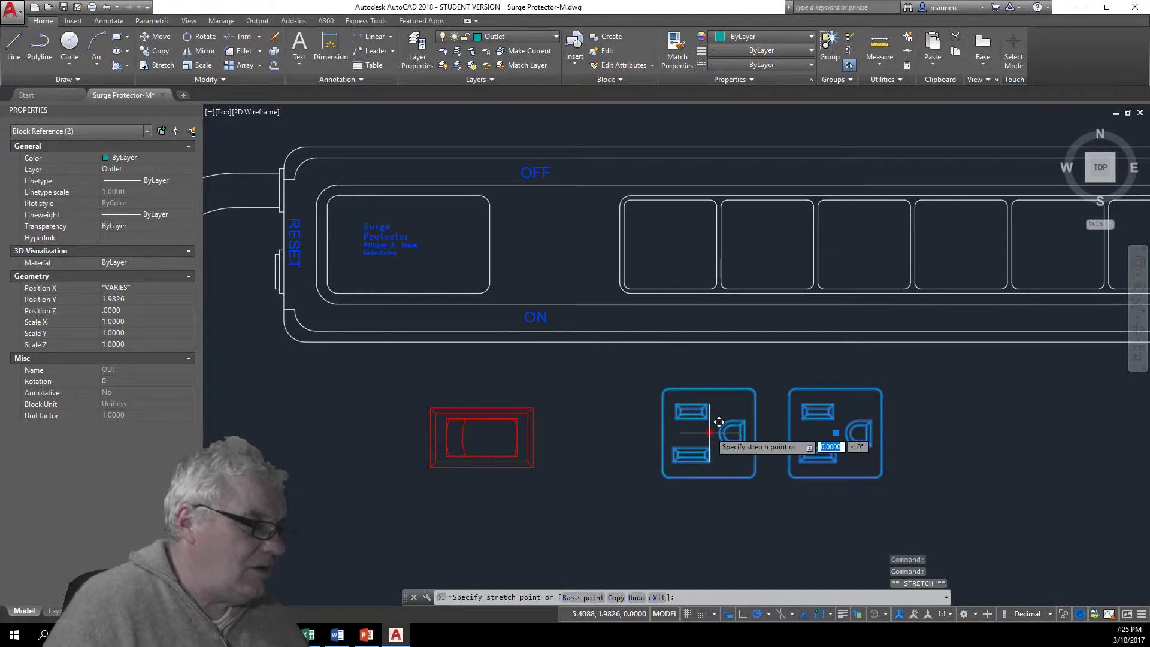
right_click(710, 432)
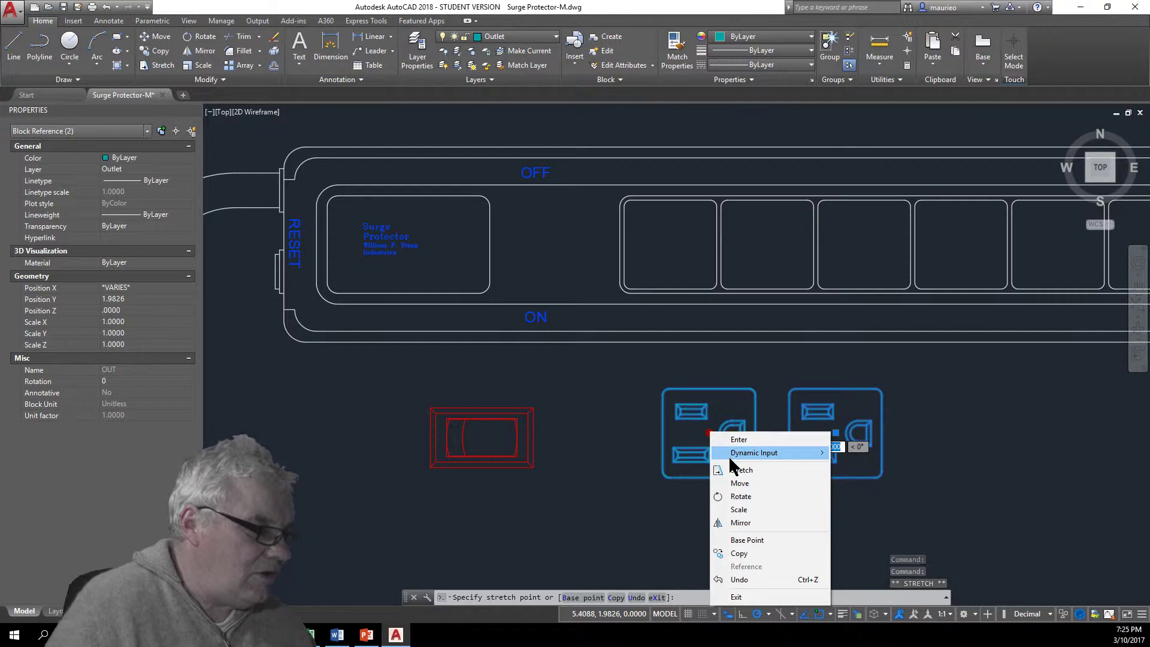
click(743, 554)
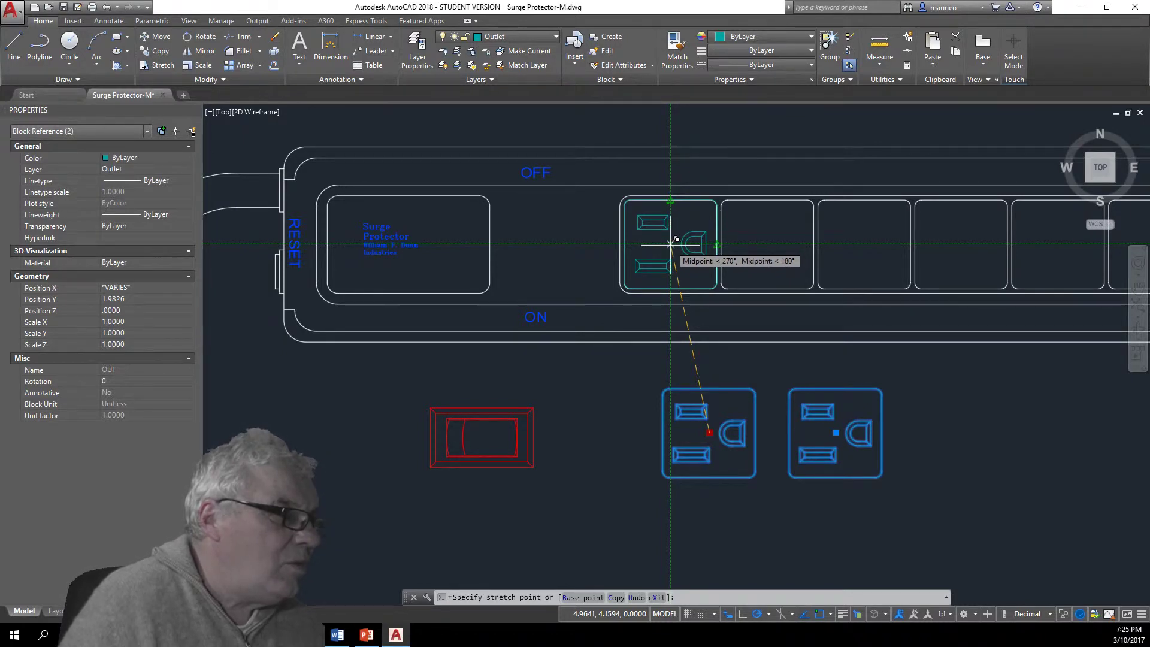
click(670, 244)
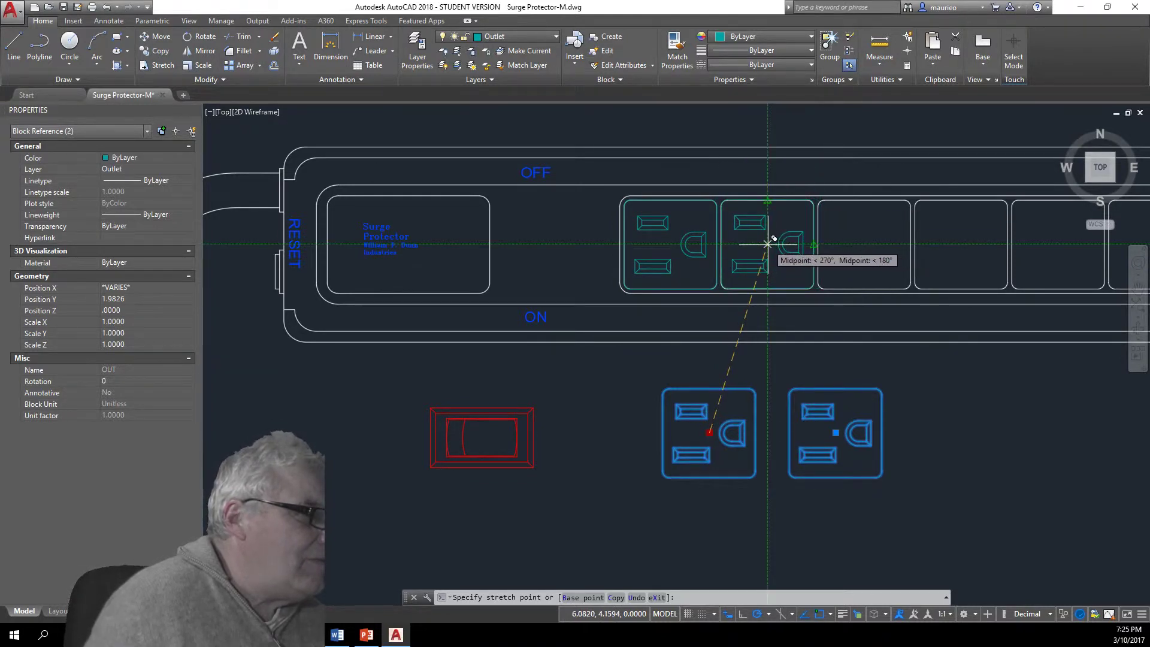
click(767, 244)
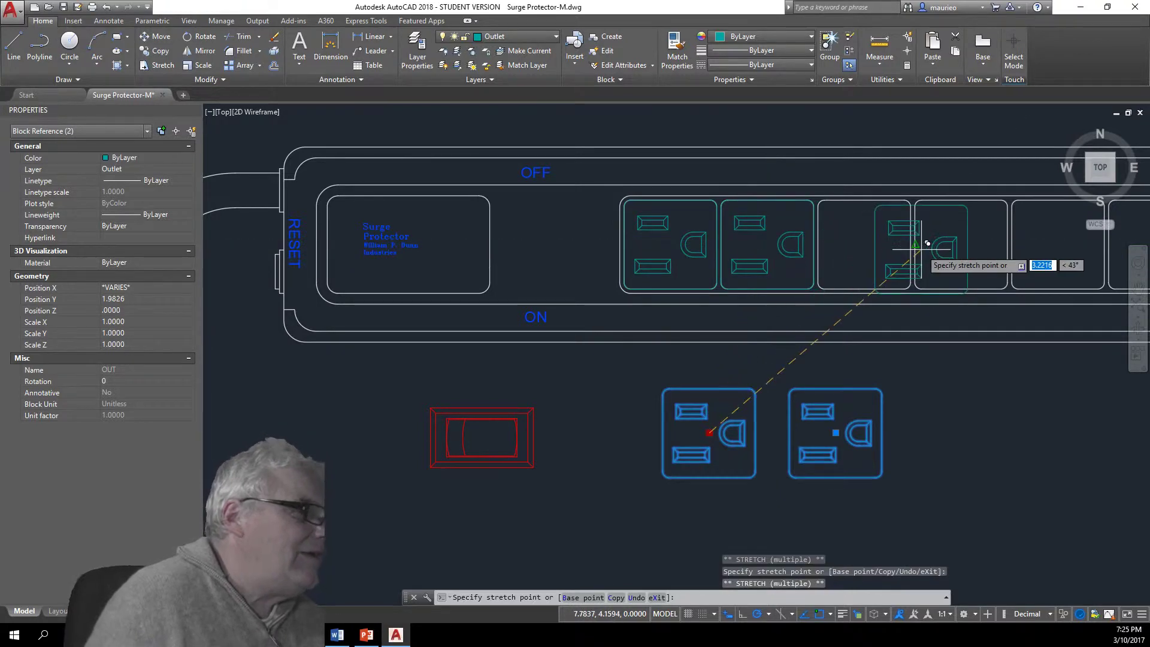
- Copy the outlet into the five remaining empty slots, completing the row of seven
scroll(927, 243, down, 3)
scroll(623, 302, up, 1)
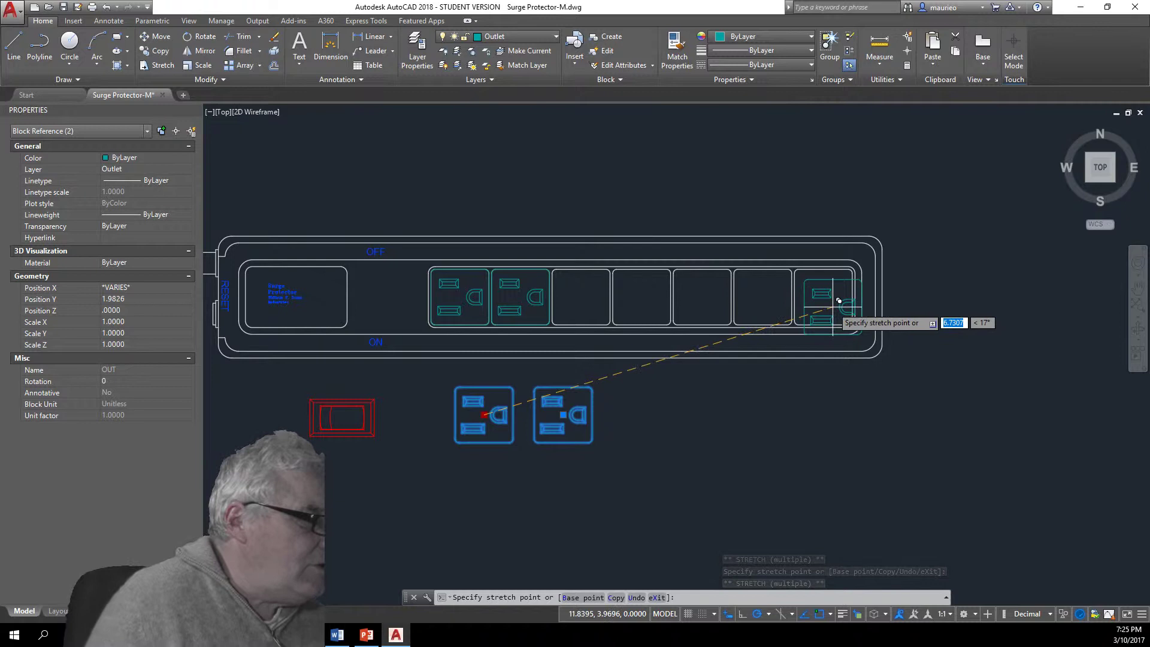
scroll(839, 301, up, 2)
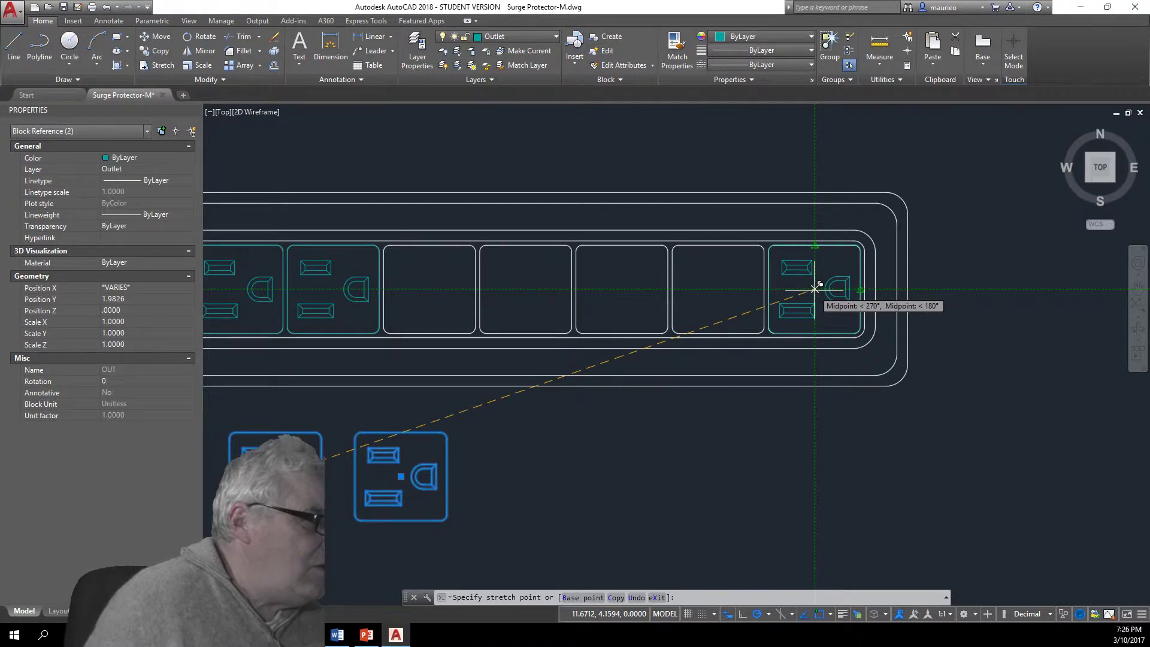
ctrl+click(814, 290)
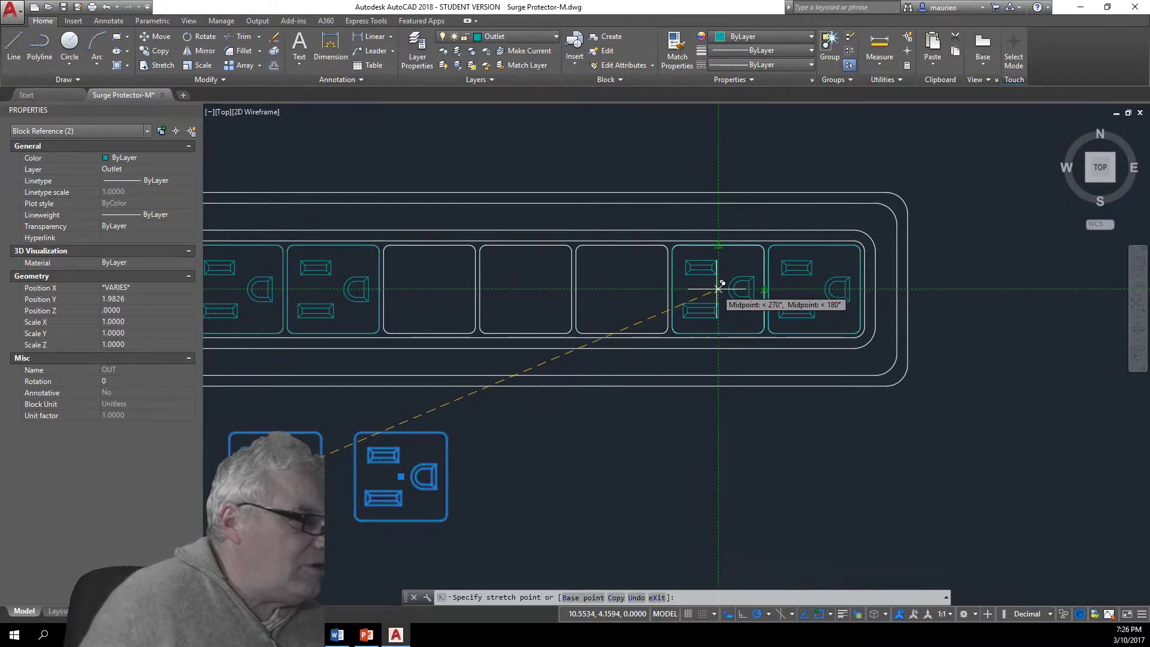
ctrl+click(718, 290)
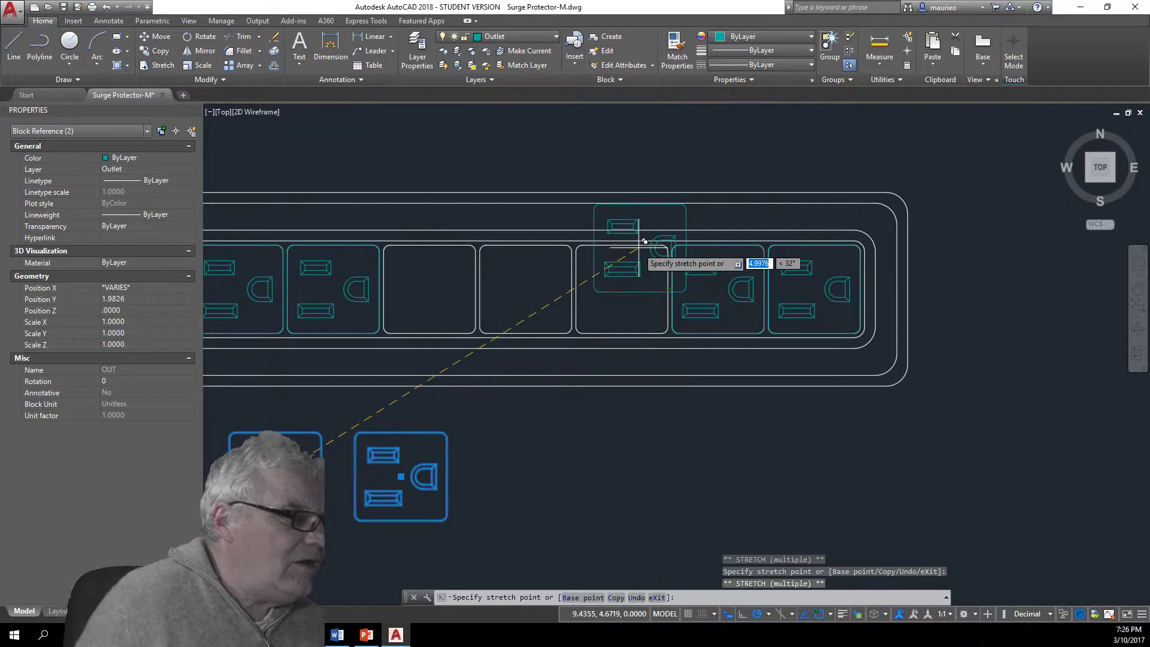
ctrl+click(623, 290)
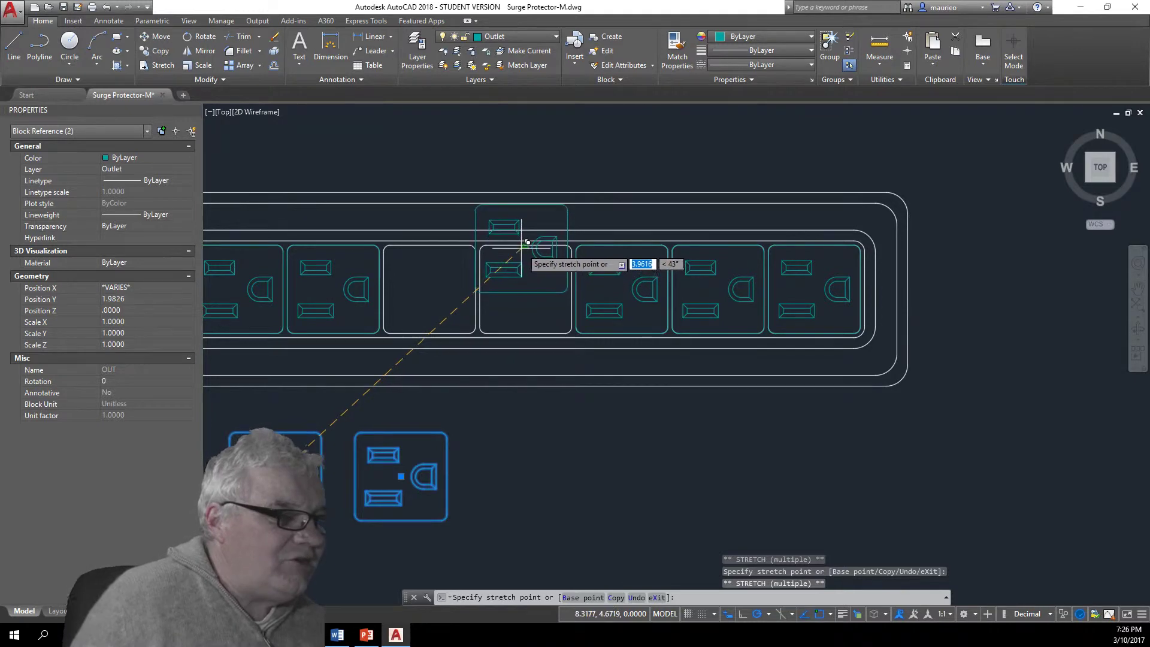
click(554, 289)
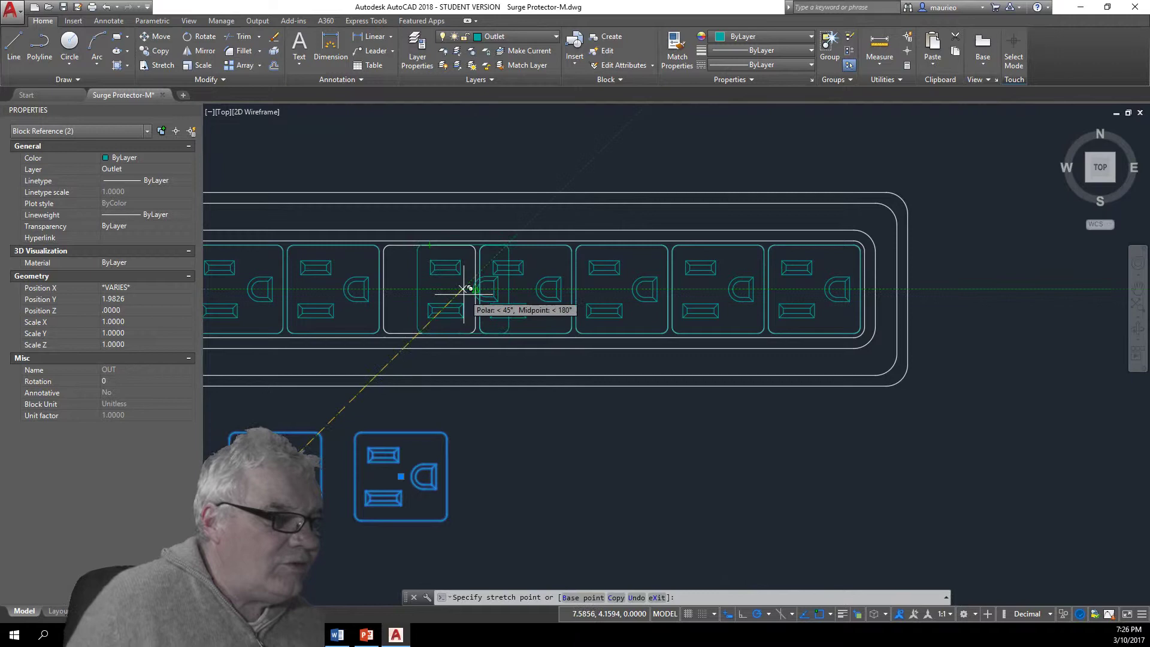
click(429, 290)
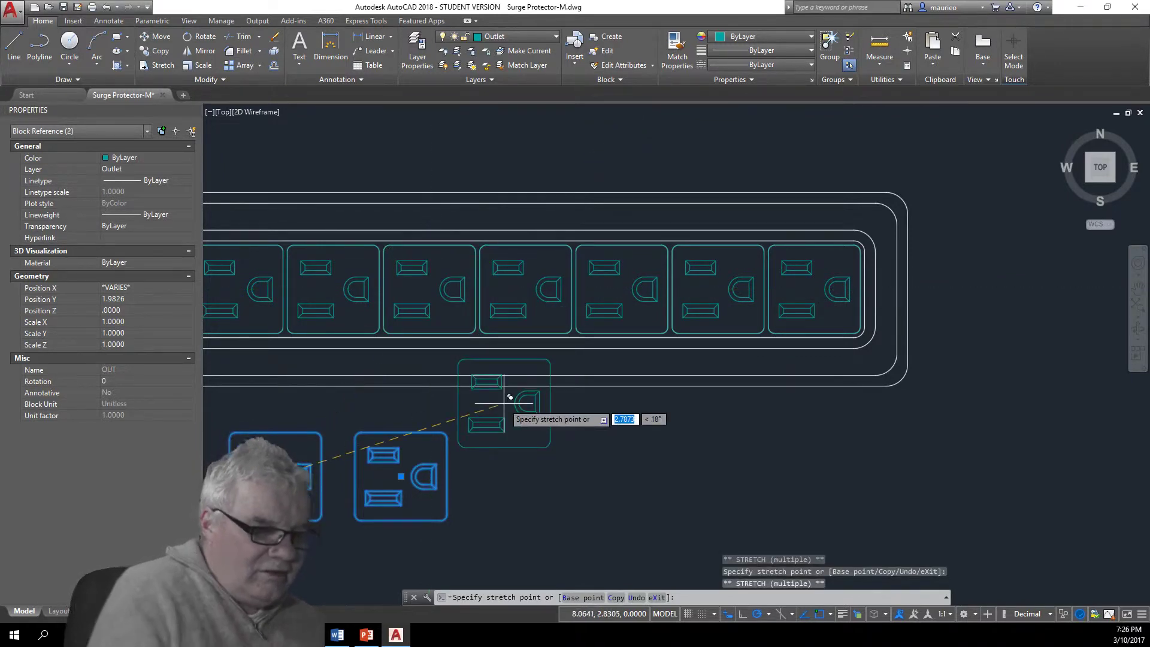
key(Escape)
key(Escape)
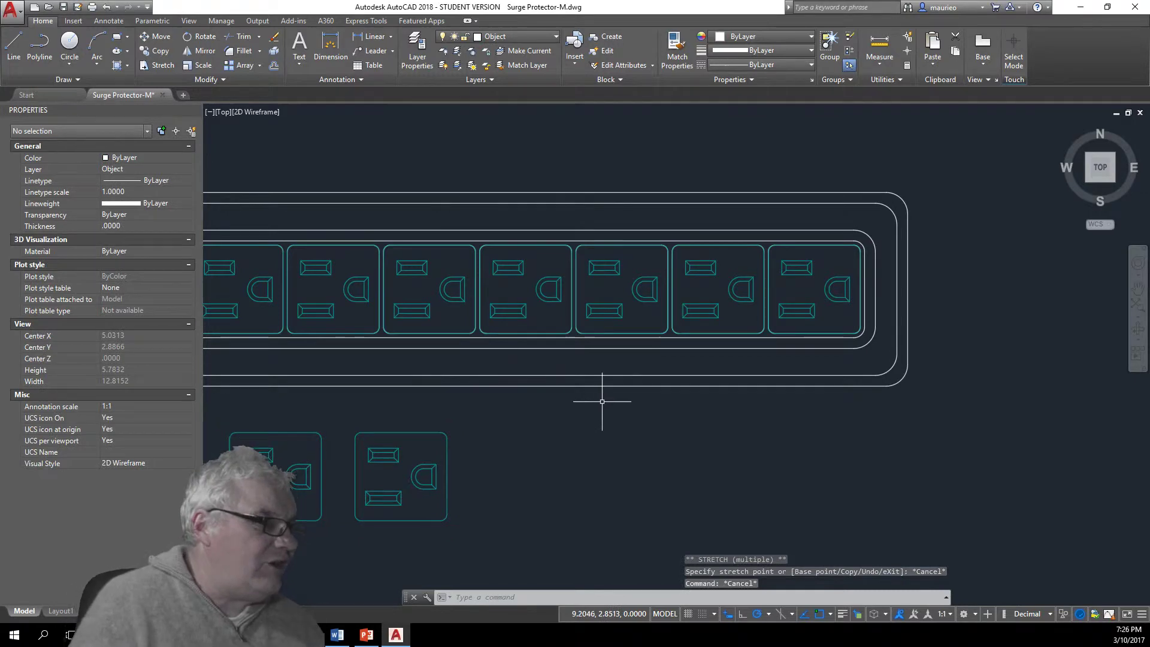
- Zoom out to show the whole surge protector and select the red SWITCH block
scroll(602, 402, down, 4)
middle_drag(642, 393, 697, 332)
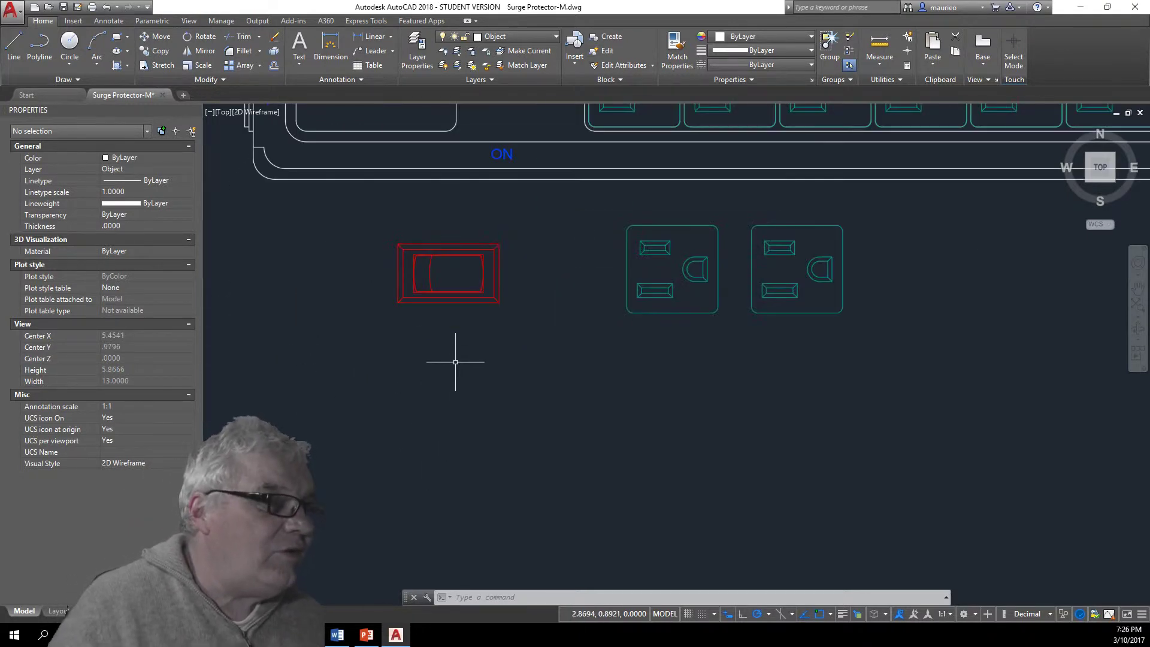
scroll(455, 361, down, 2)
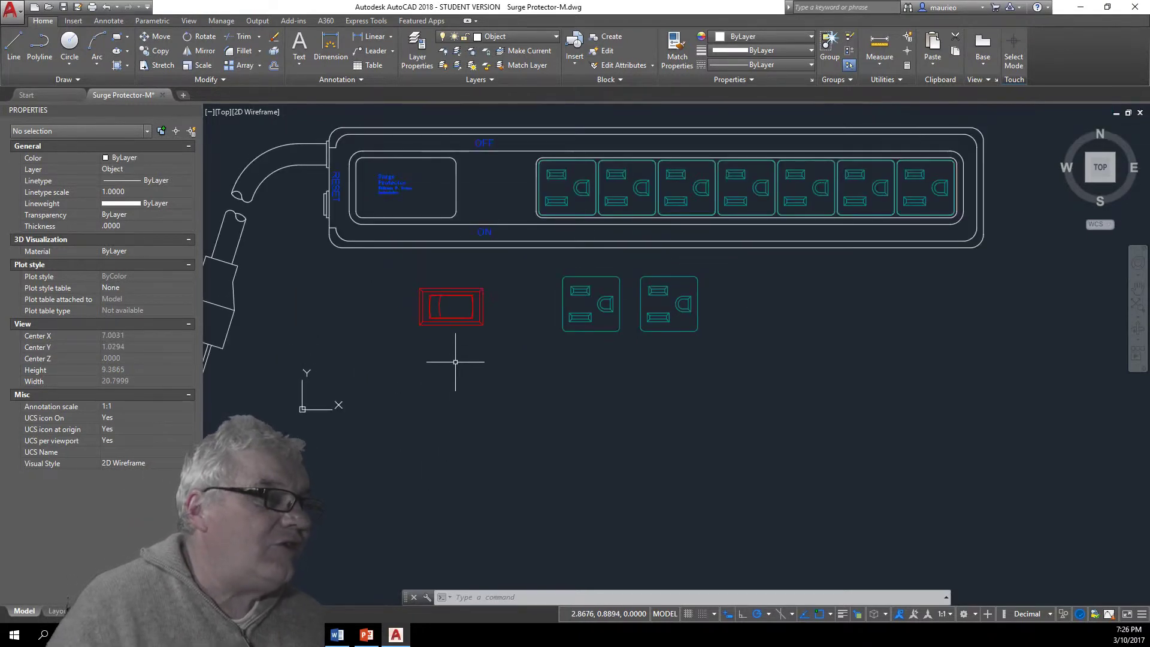
click(453, 315)
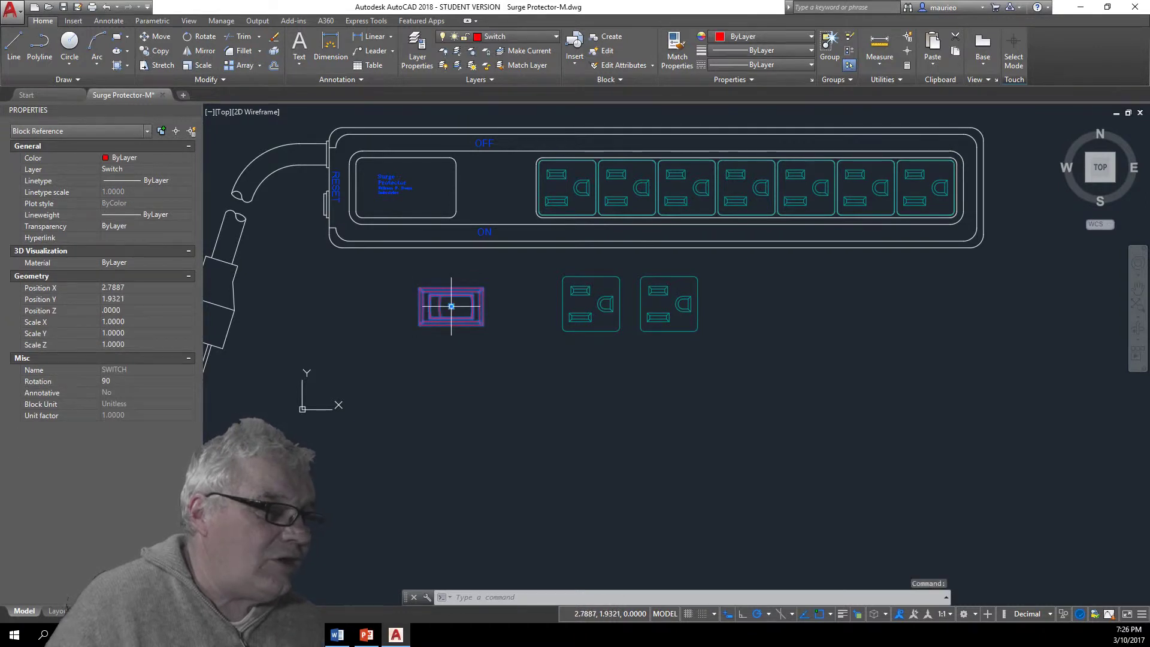
- Rotate the red switch with its grip so it stands upright
click(451, 306)
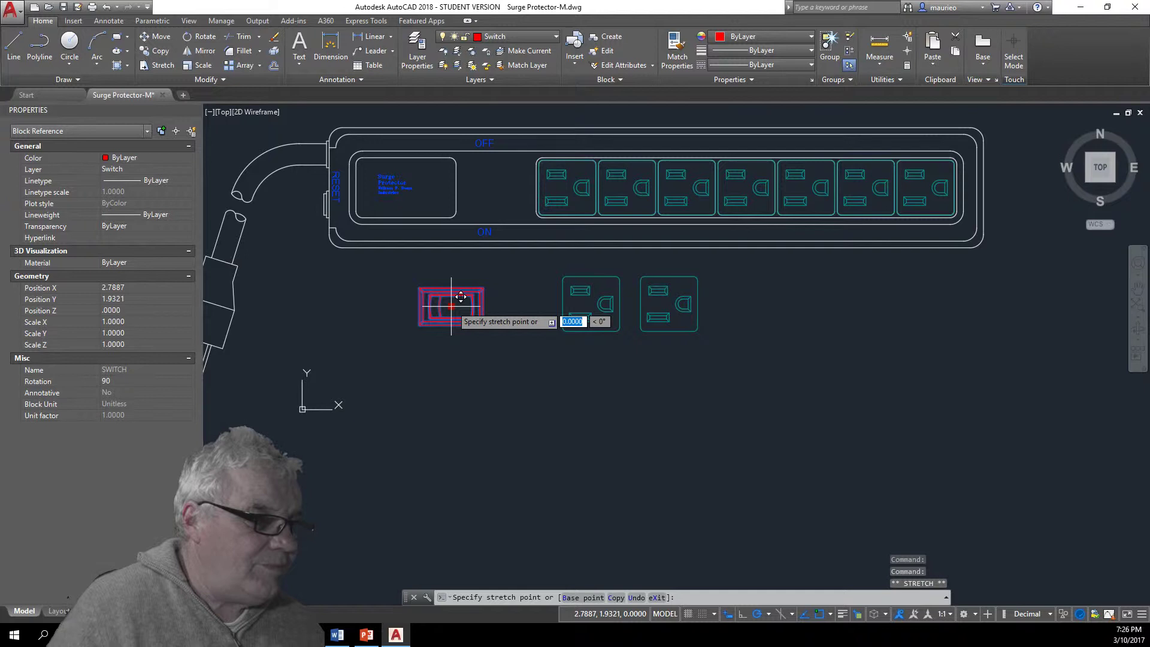
right_click(456, 301)
click(474, 372)
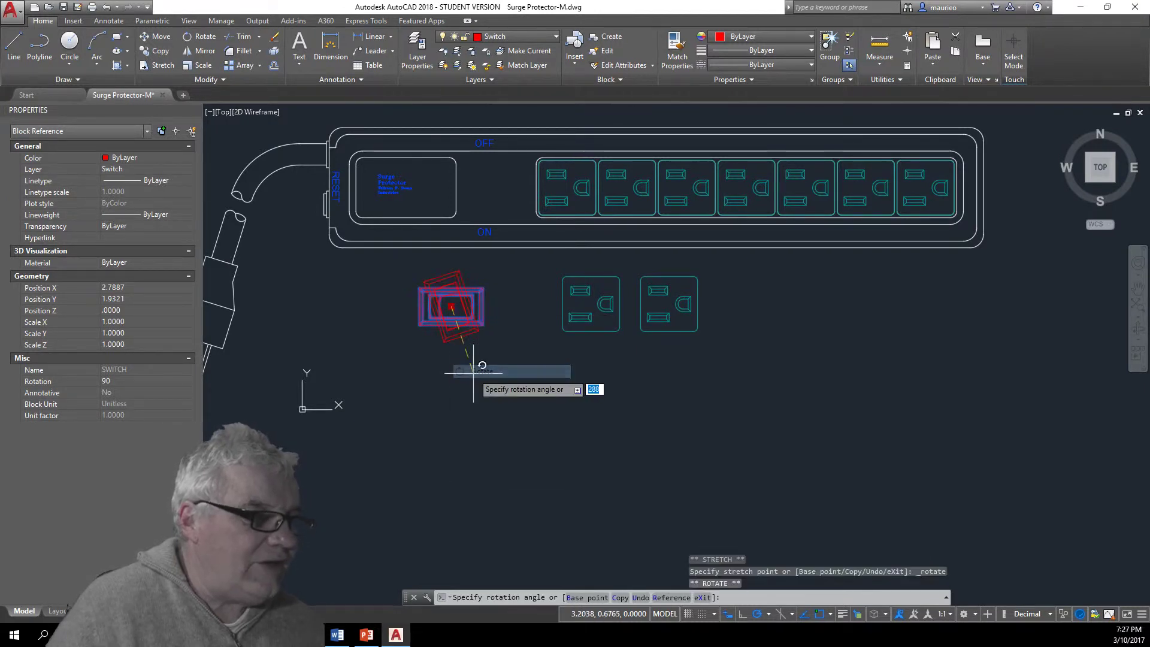
click(449, 372)
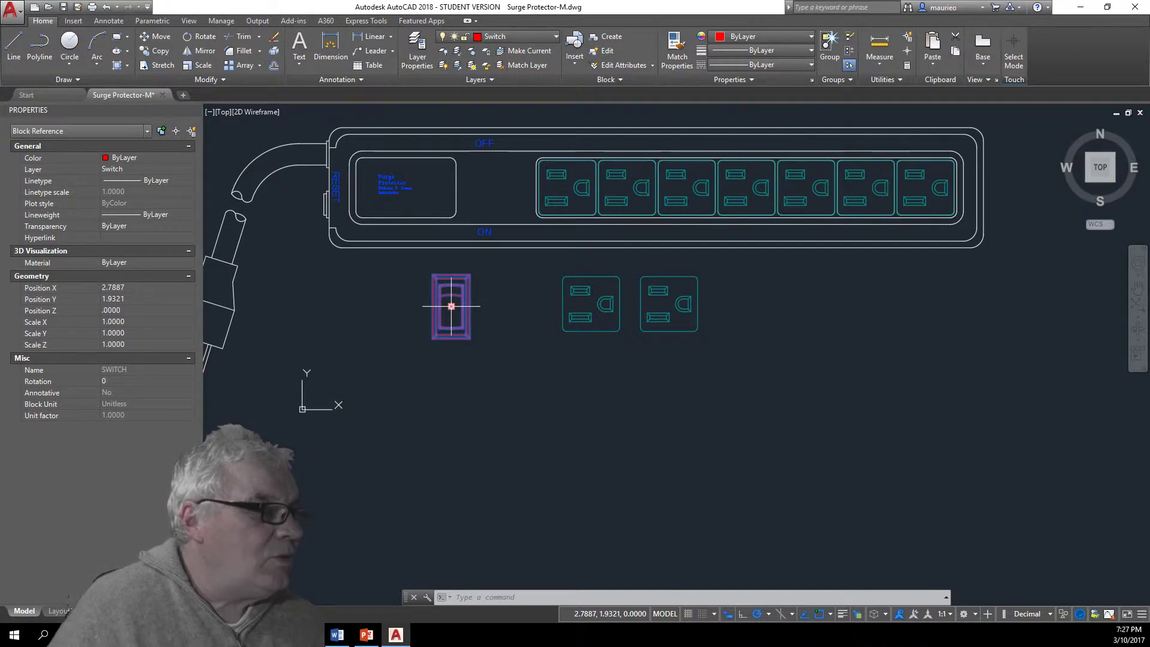
- Move the switch into the housing slot between OFF and ON
click(451, 306)
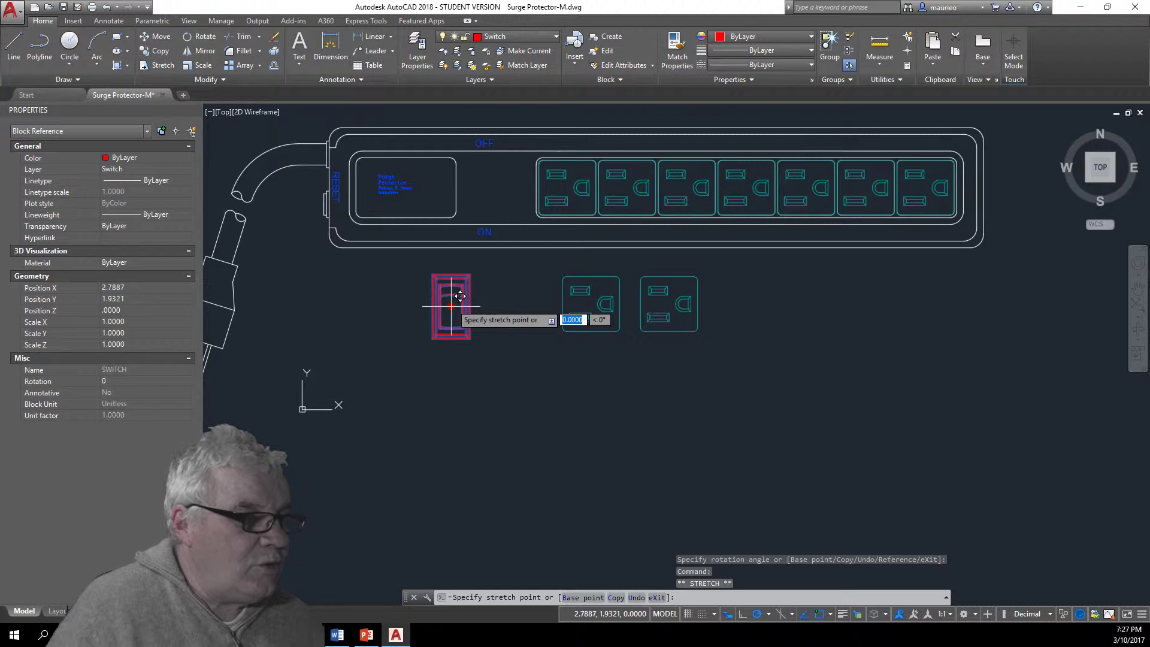
right_click(460, 296)
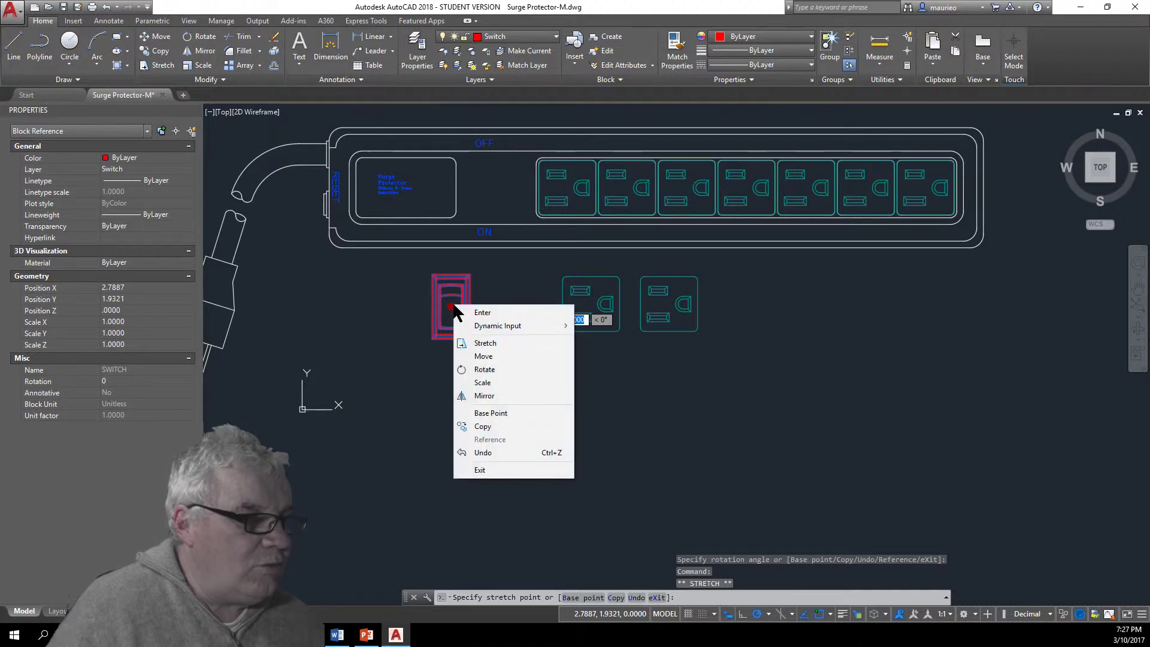
click(484, 356)
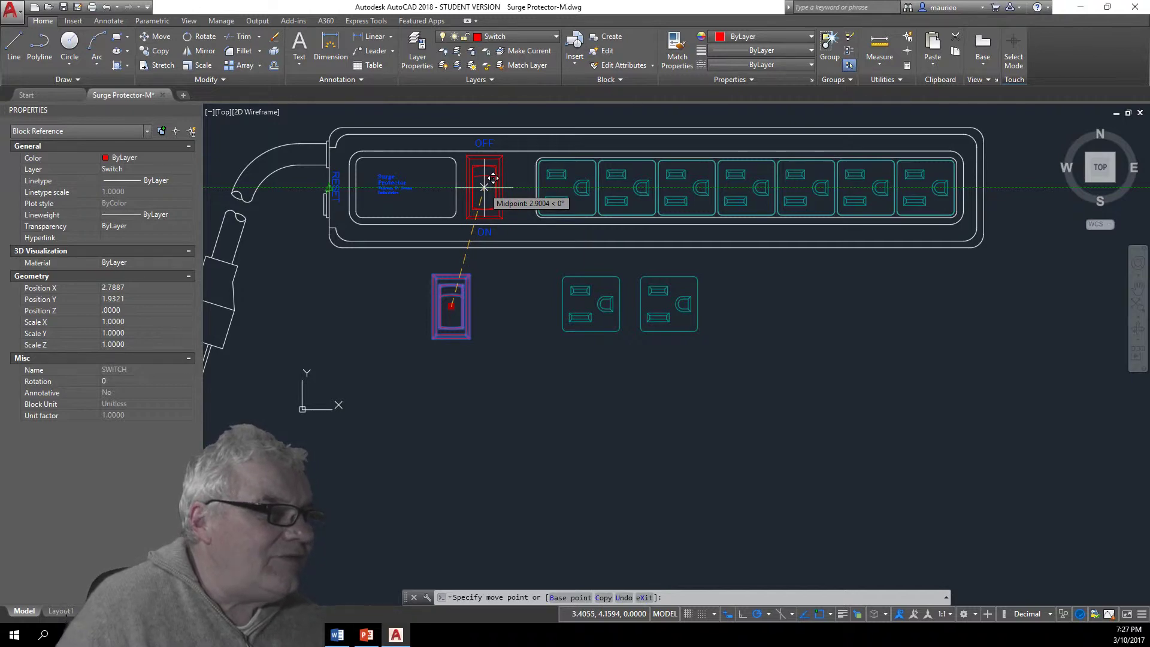
click(484, 188)
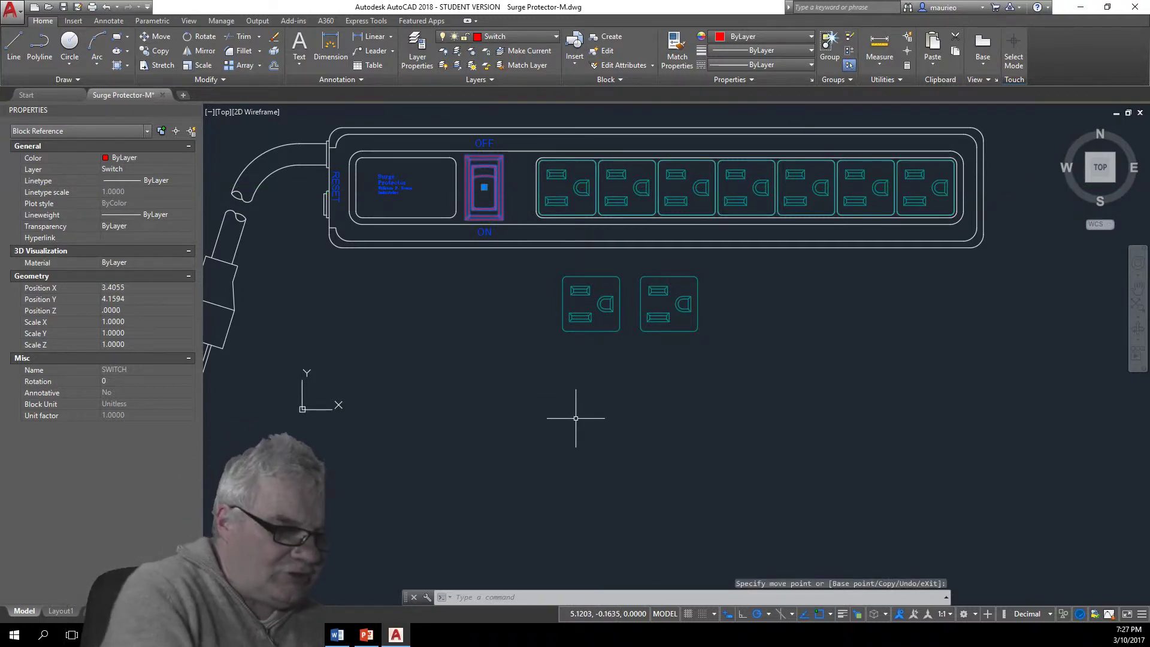
key(Escape)
key(Escape)
key(Escape)
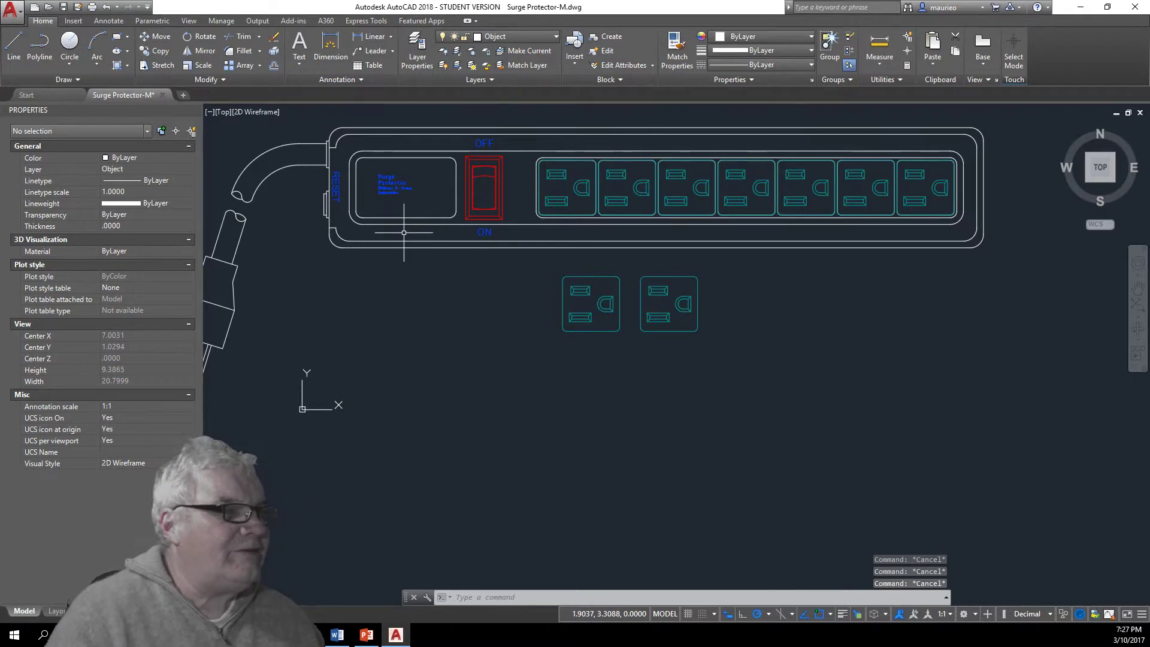
- Window-select the two spare outlets below the strip and delete them
click(722, 267)
click(540, 386)
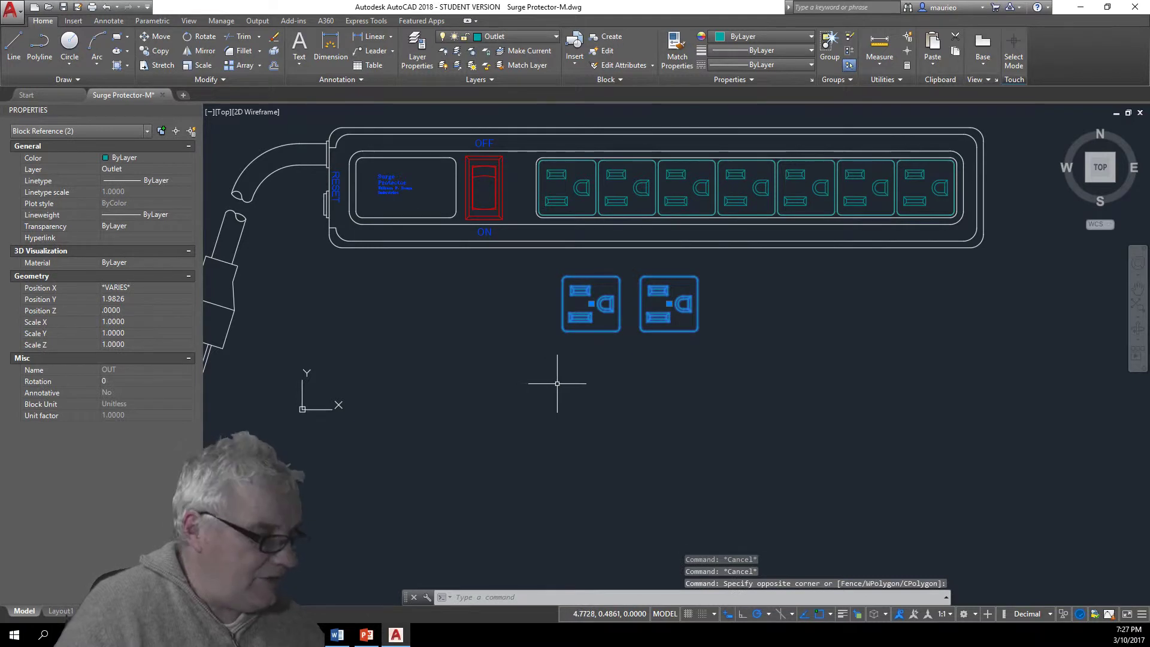
key(Delete)
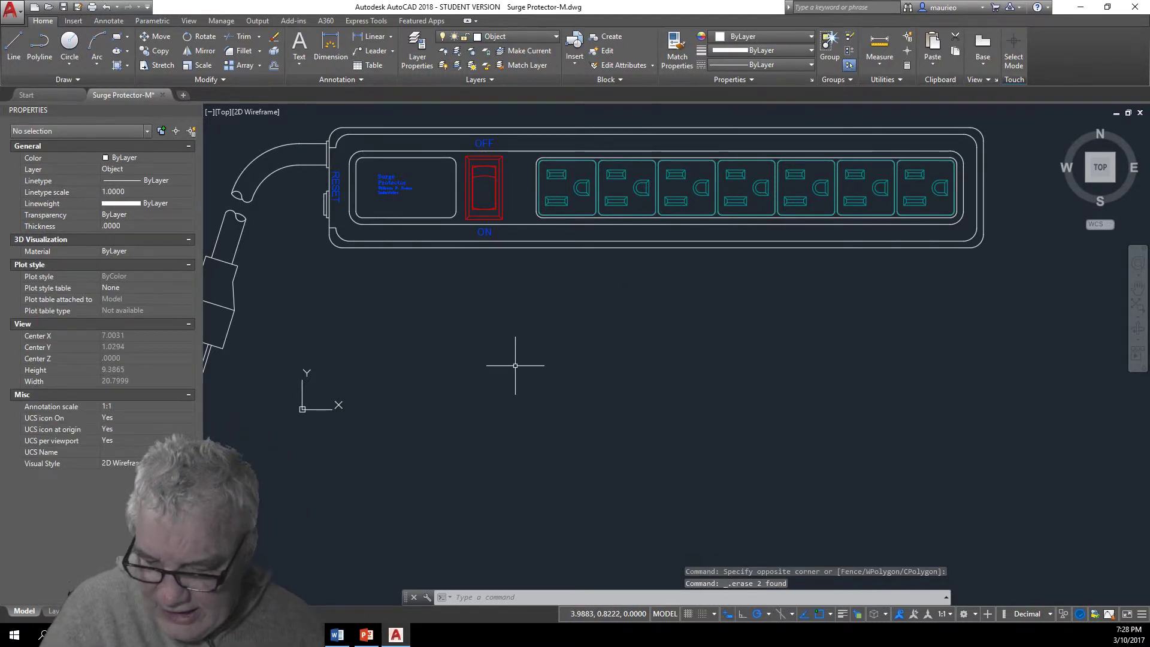
scroll(453, 210, up, 4)
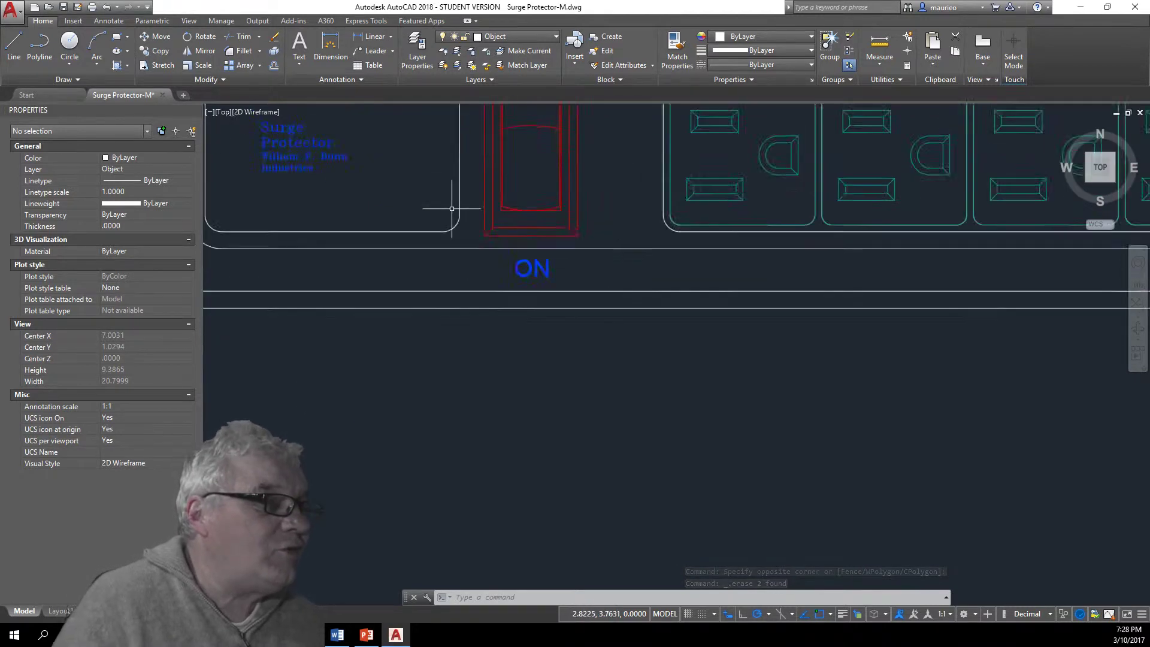
scroll(452, 209, down, 3)
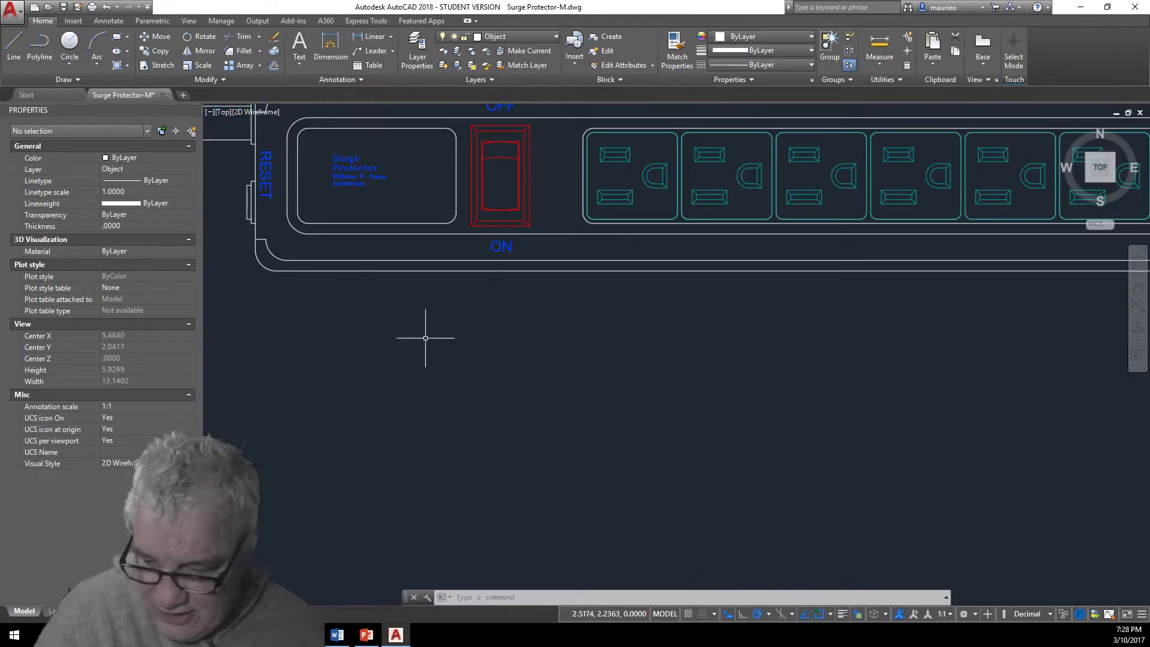
- Scale the Surge Protector label block up by a factor of 1.0203
click(357, 186)
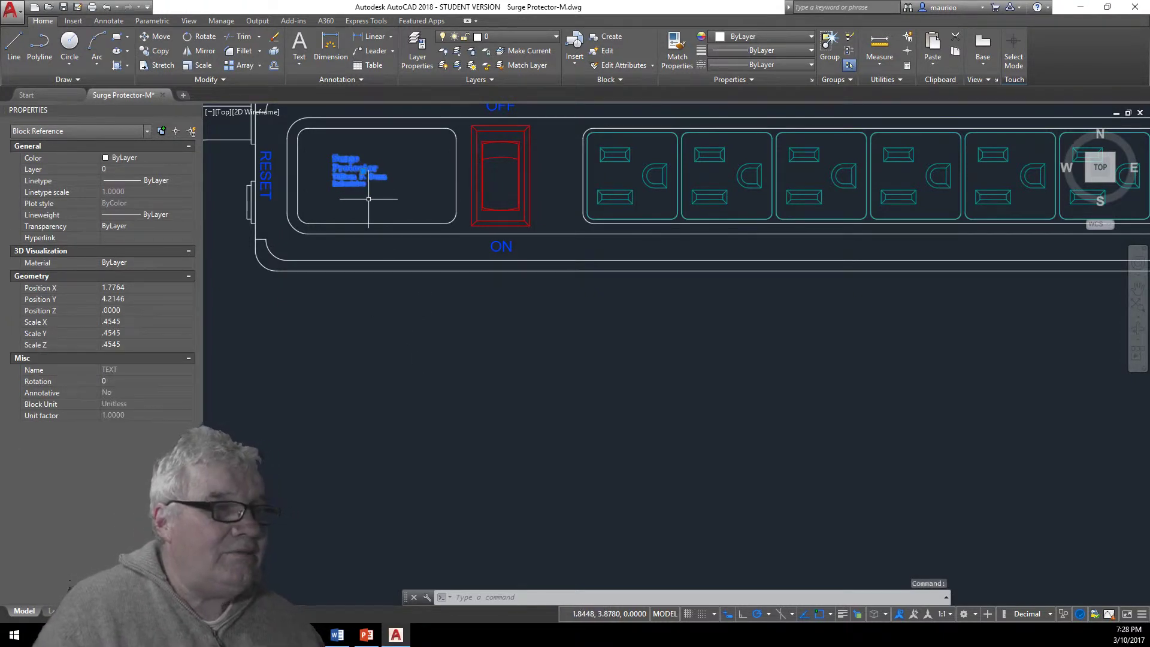
right_click(368, 199)
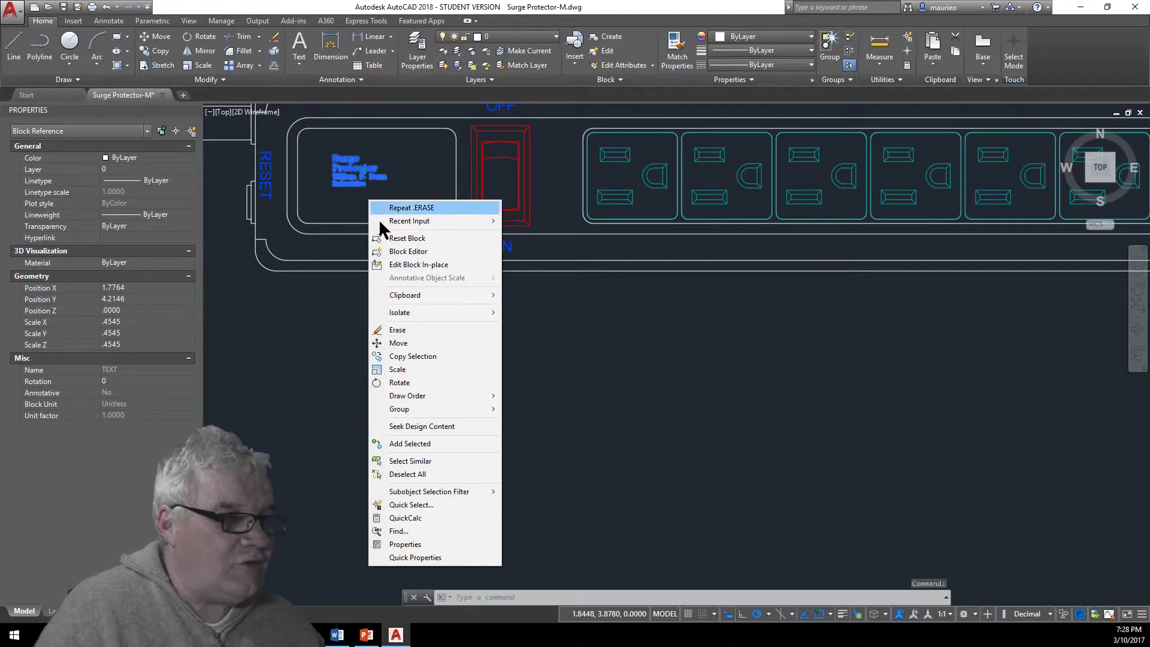
click(400, 369)
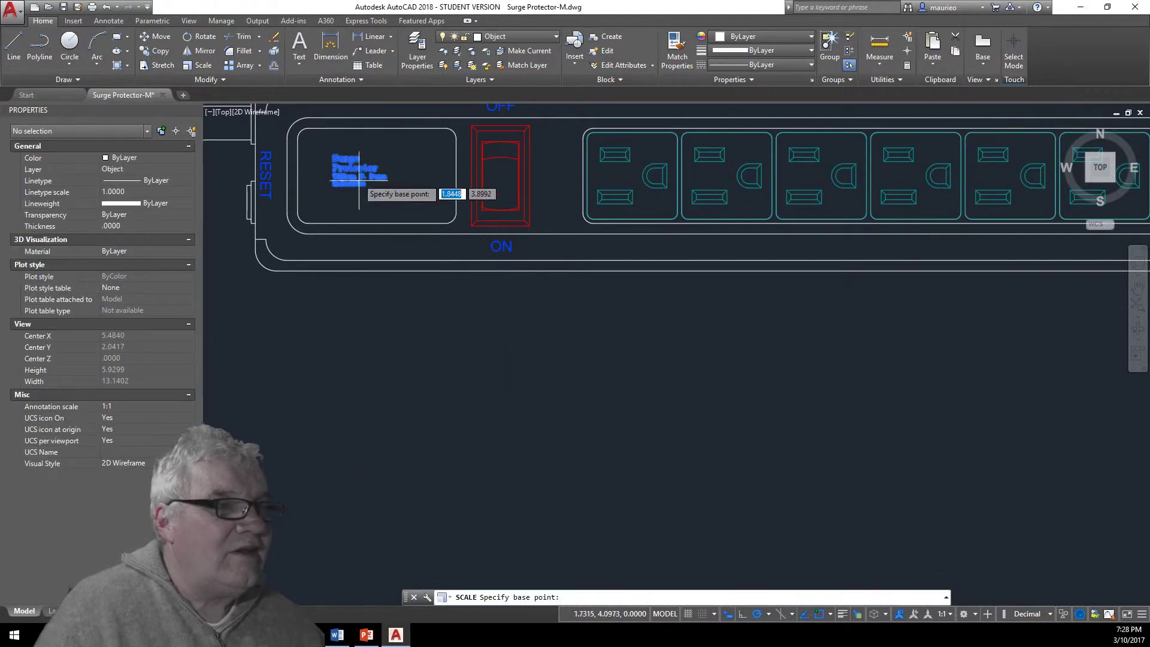
click(346, 170)
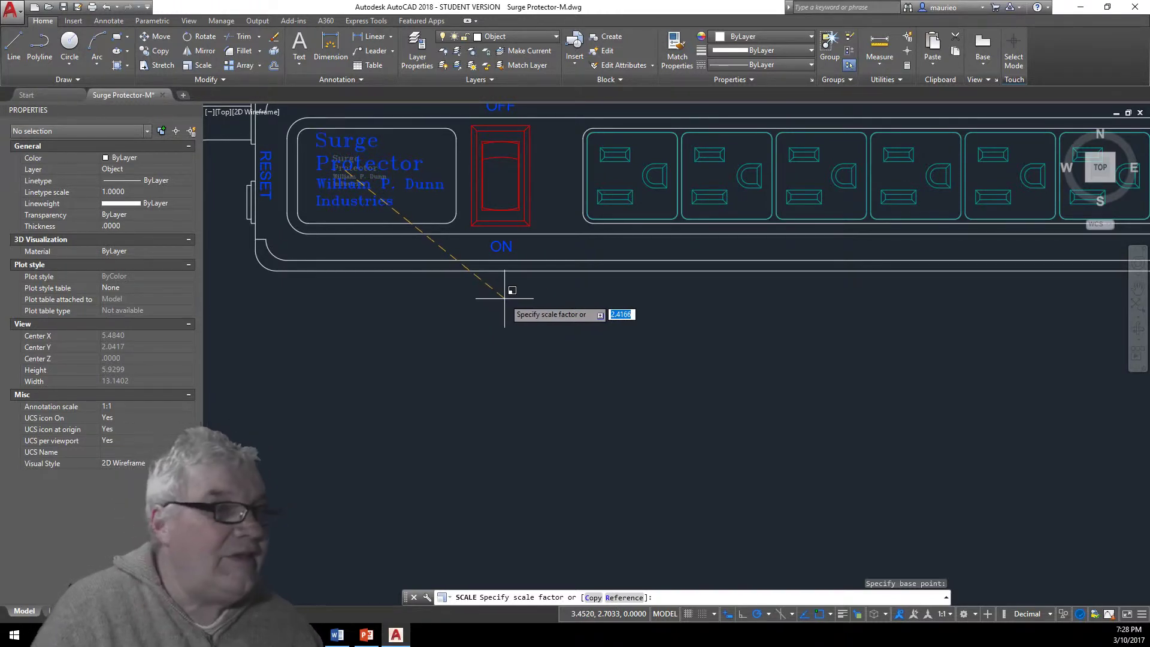
click(490, 293)
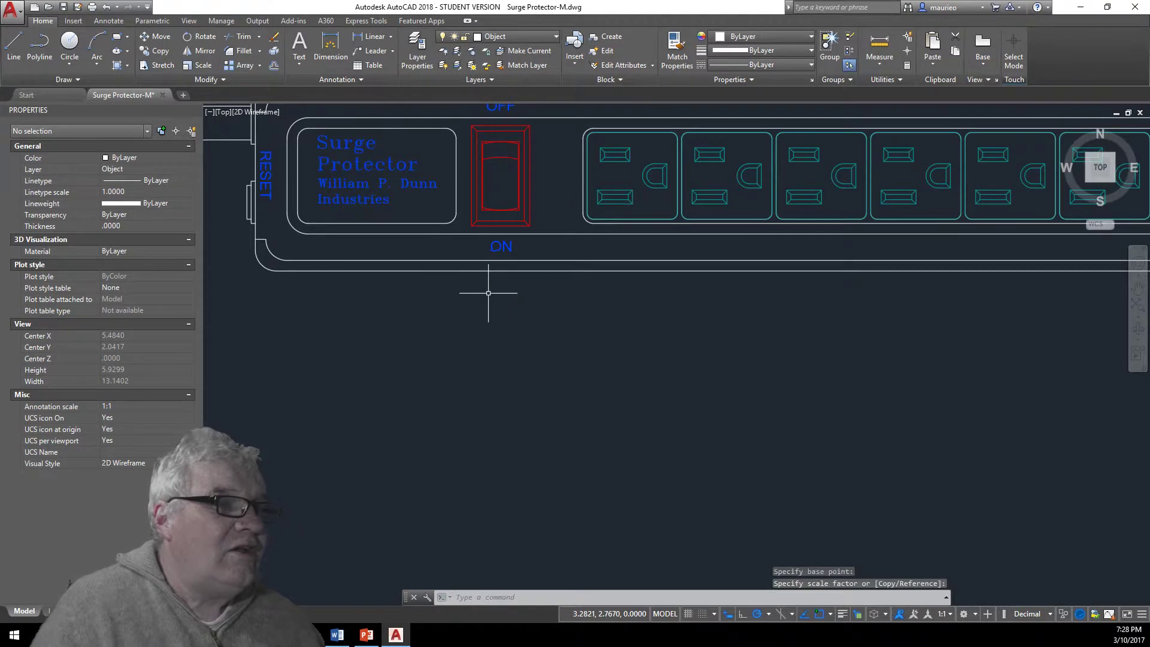
- Move the company label block by its insertion grip to a new spot in its box
click(391, 189)
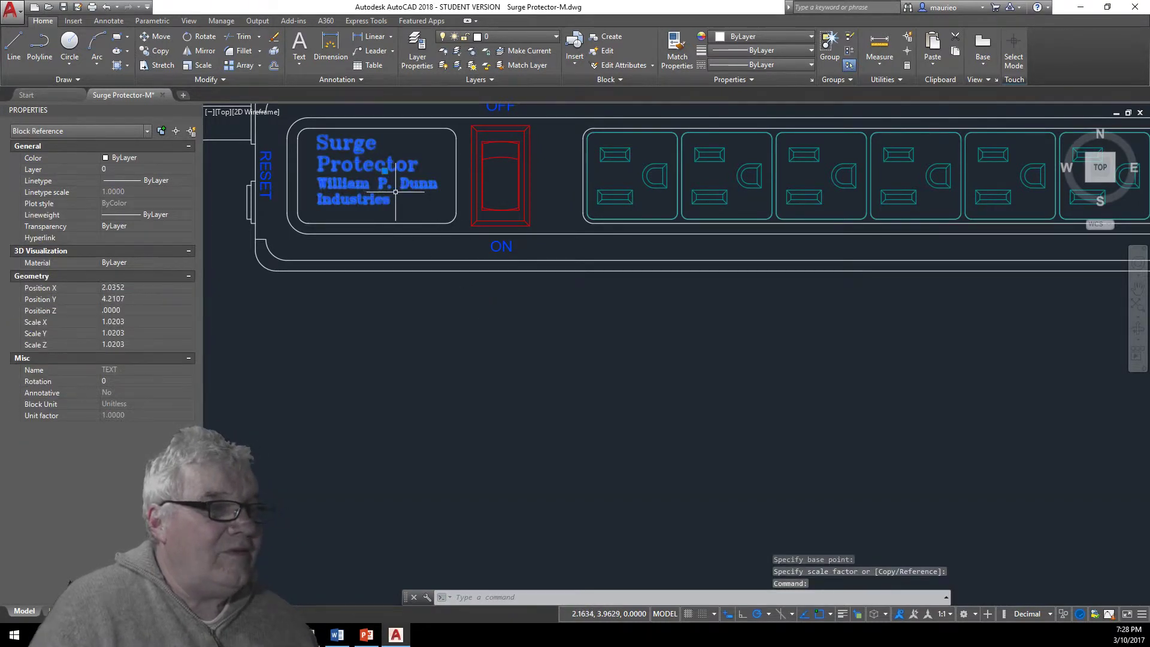
right_click(396, 192)
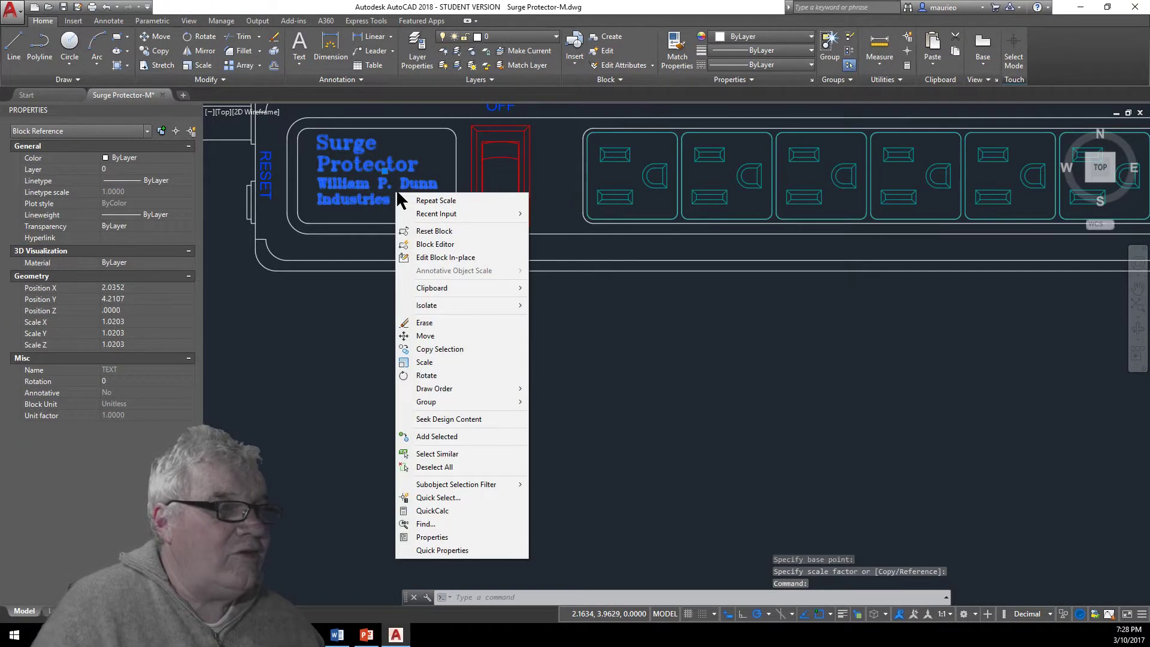
click(424, 336)
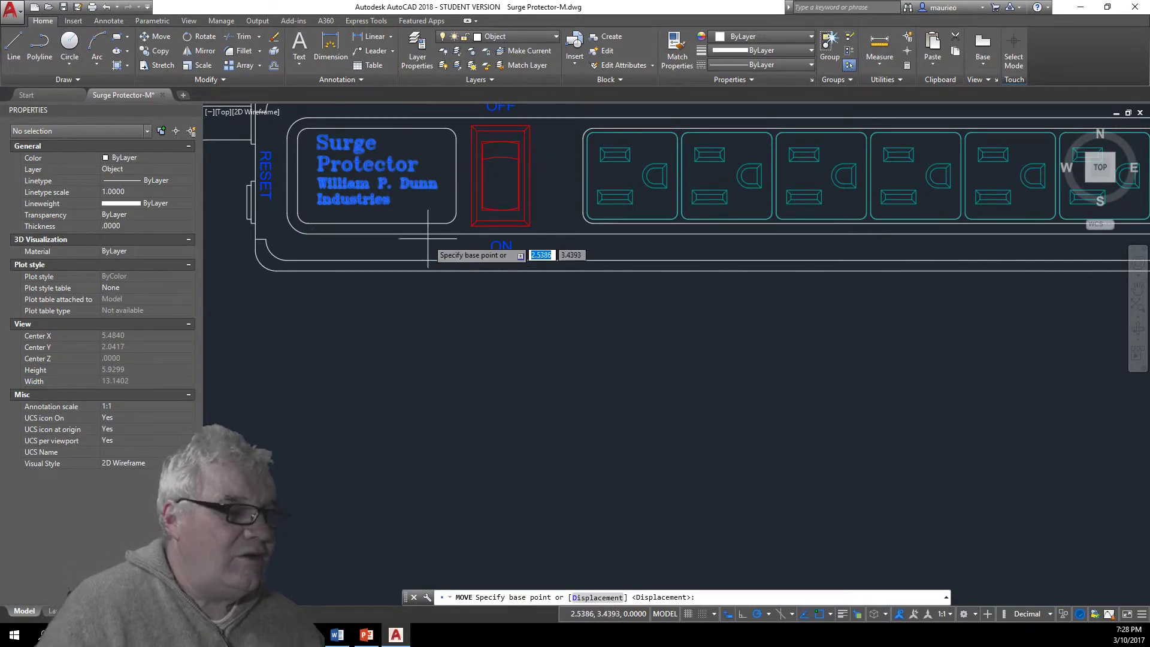
key(Escape)
key(Escape)
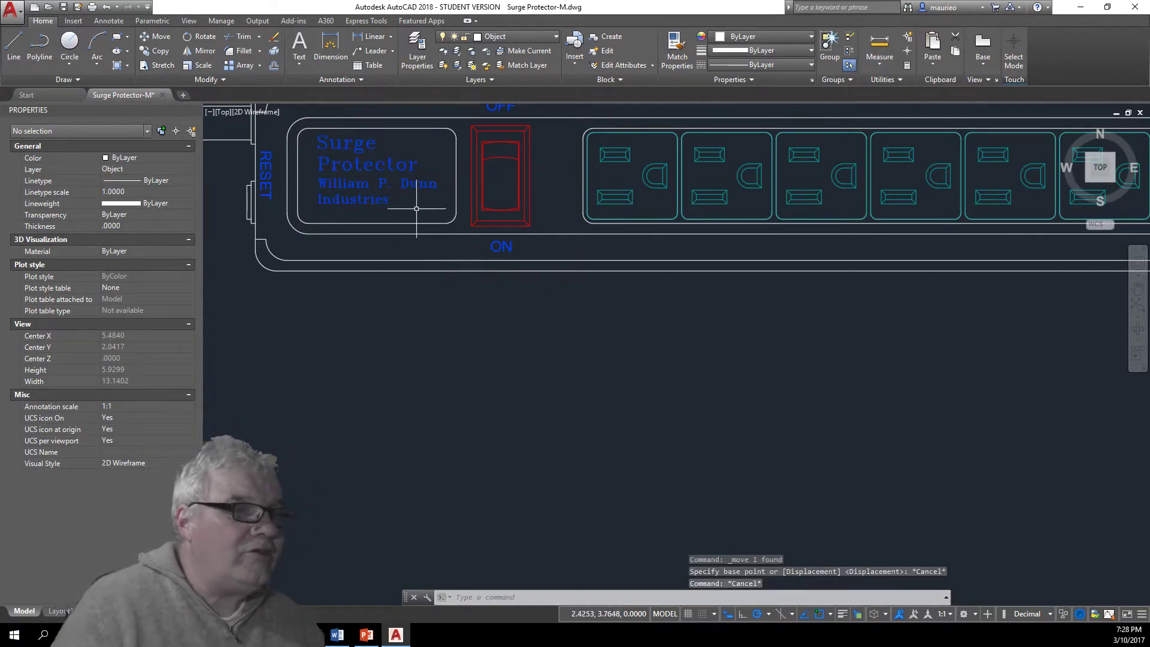
click(385, 176)
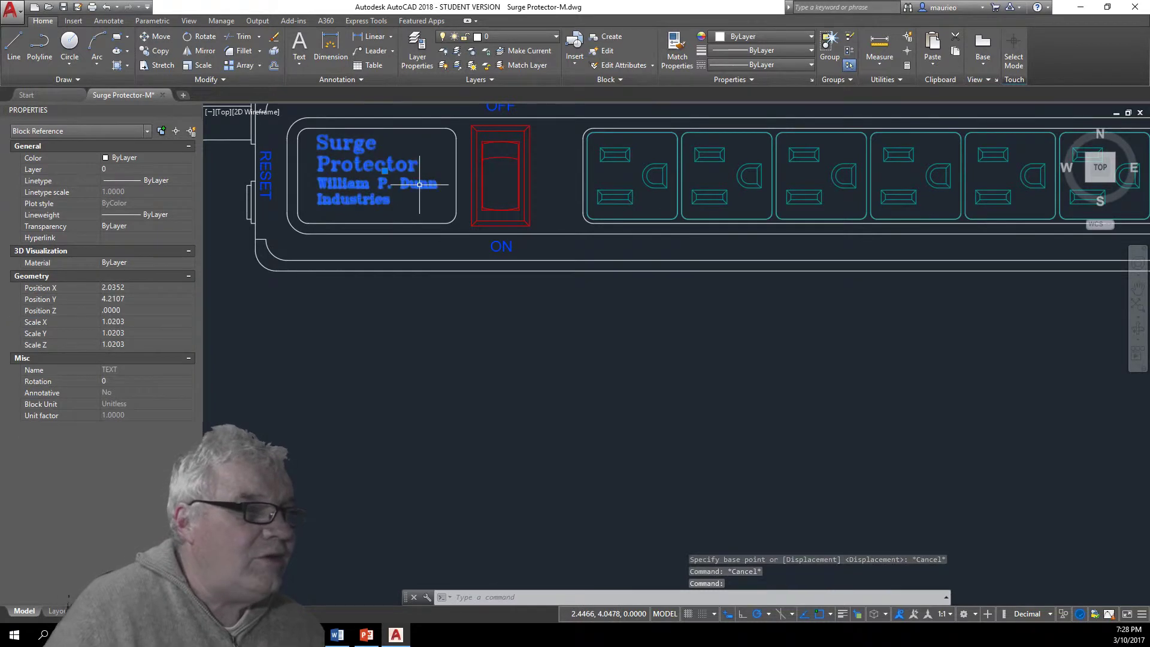
click(385, 171)
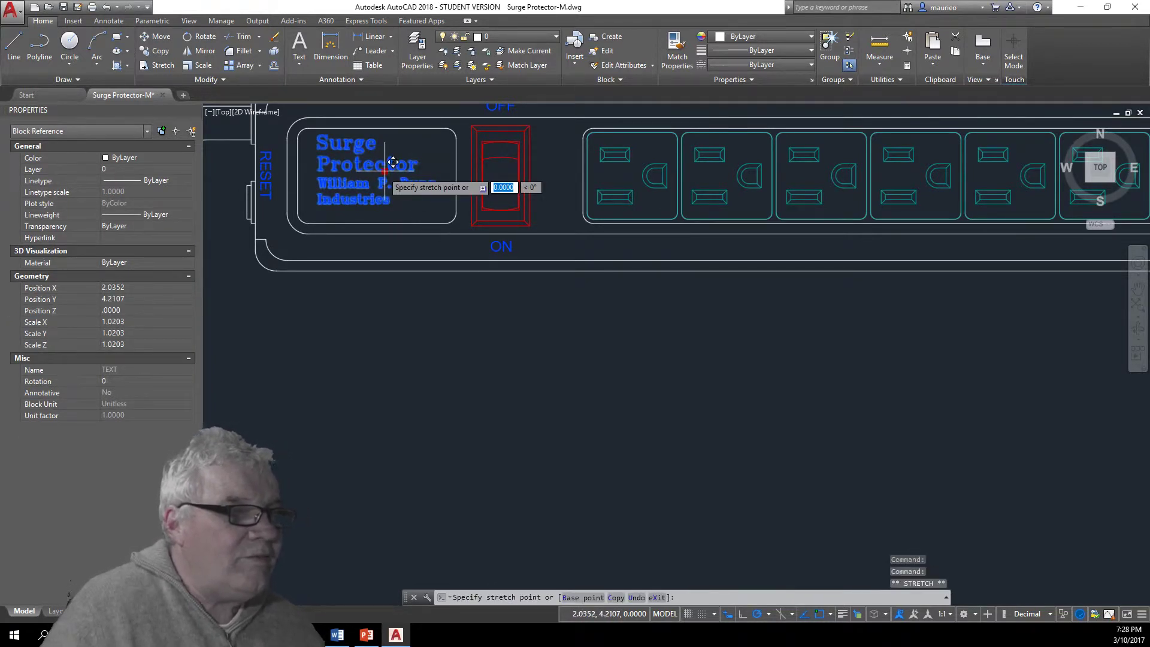
right_click(384, 171)
click(424, 239)
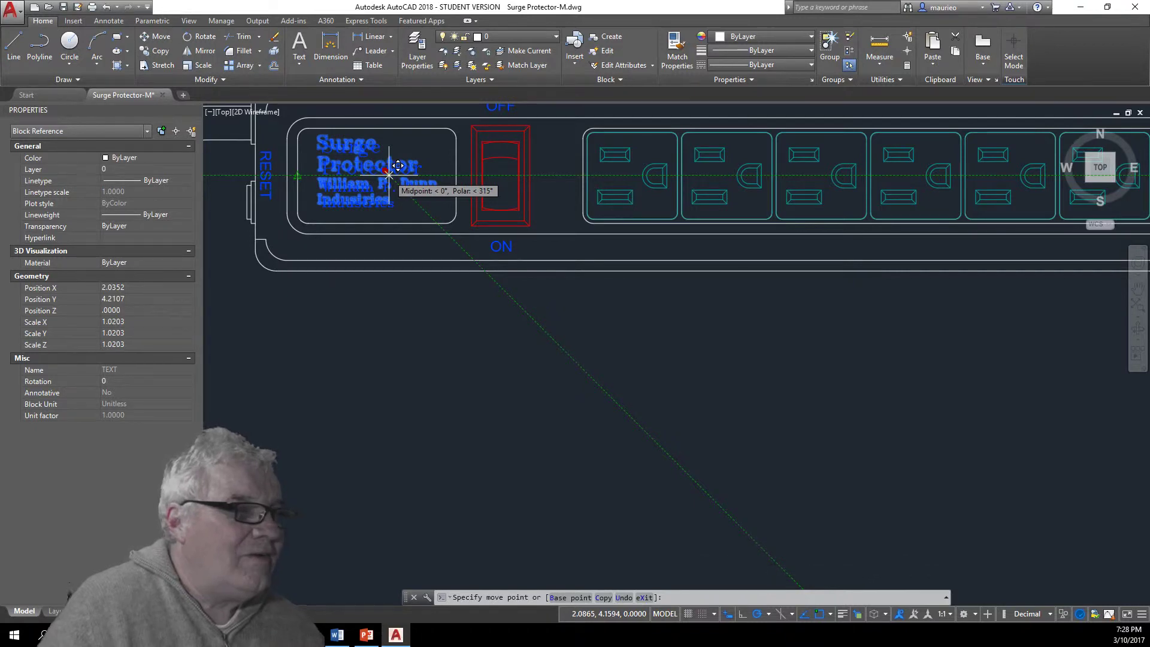
click(388, 174)
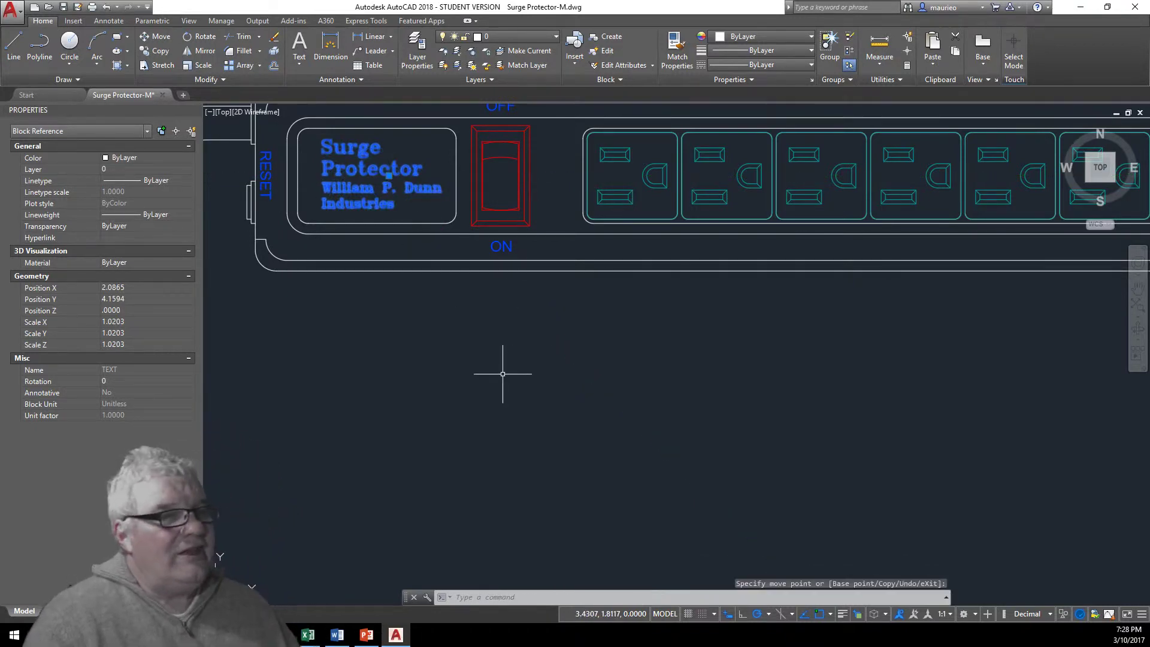
key(Escape)
key(Escape)
key(Escape)
key(Escape)
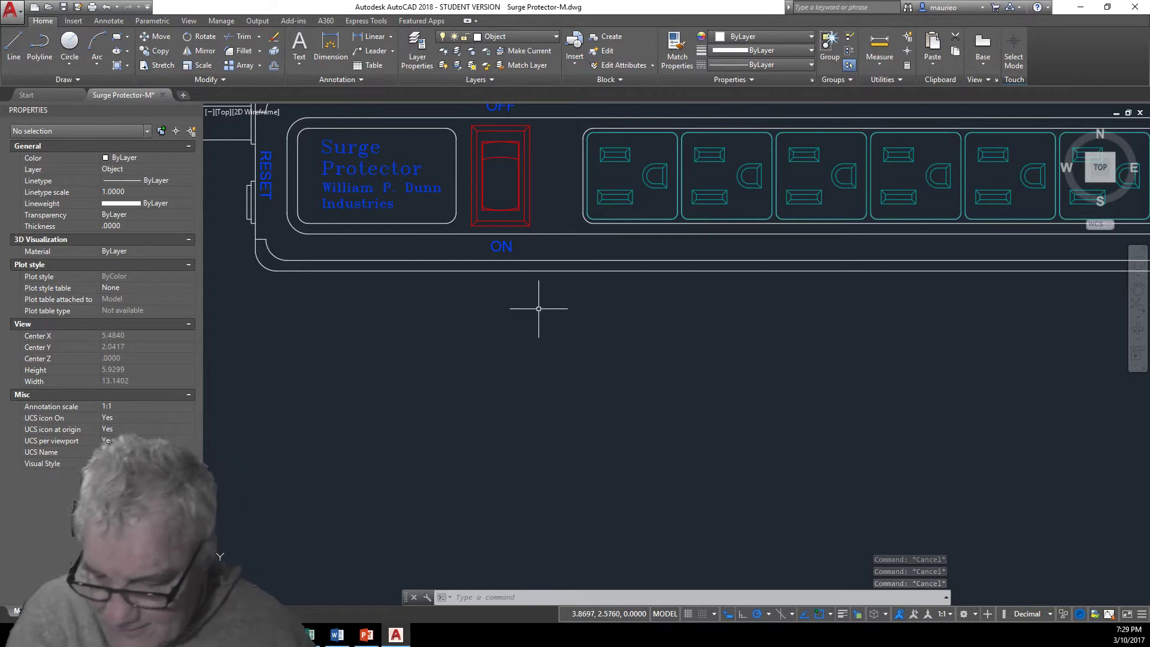
- Shift the label left to X 1.8731 so it sits centred in the box
click(418, 185)
click(388, 175)
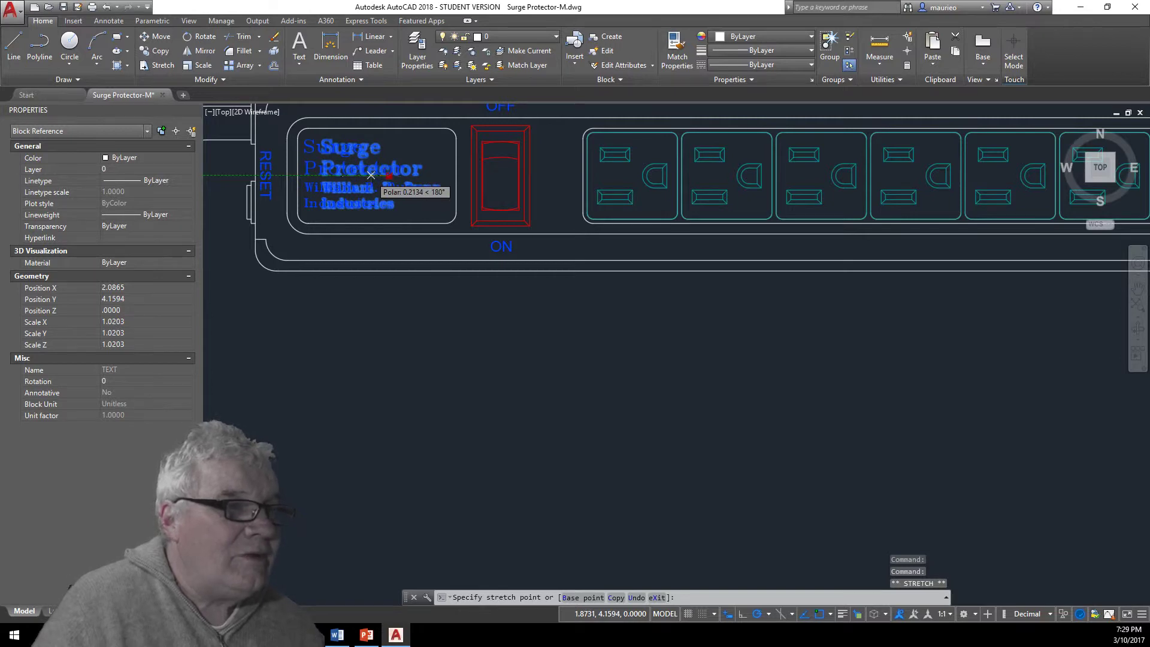
click(371, 175)
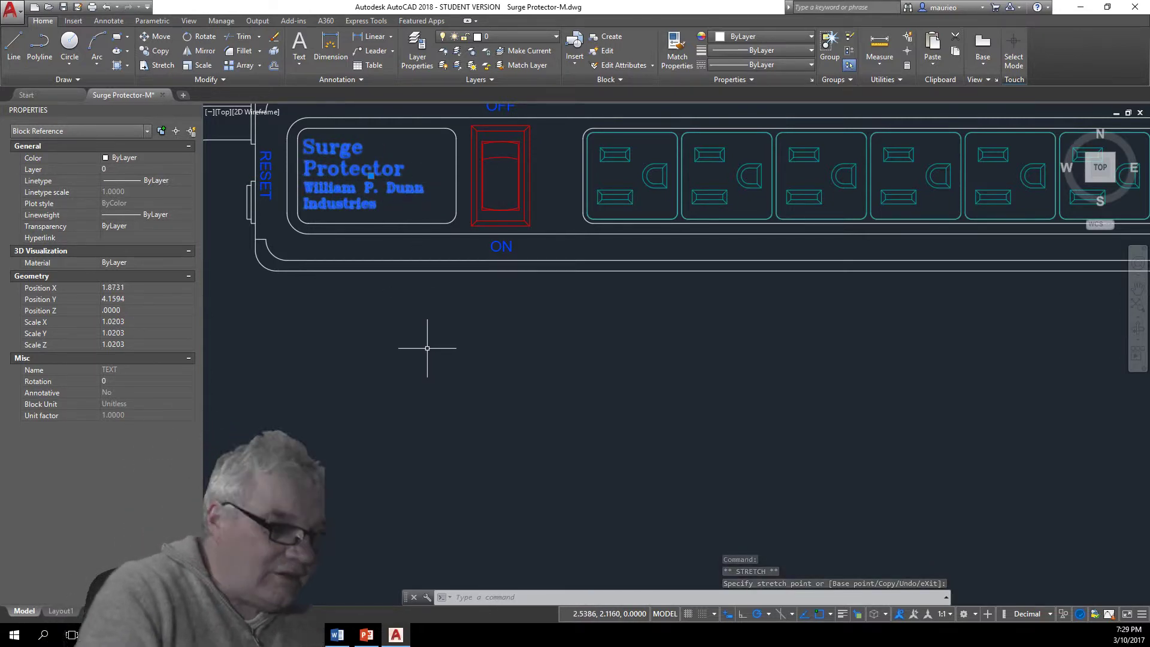
key(Escape)
key(Escape)
key(Escape)
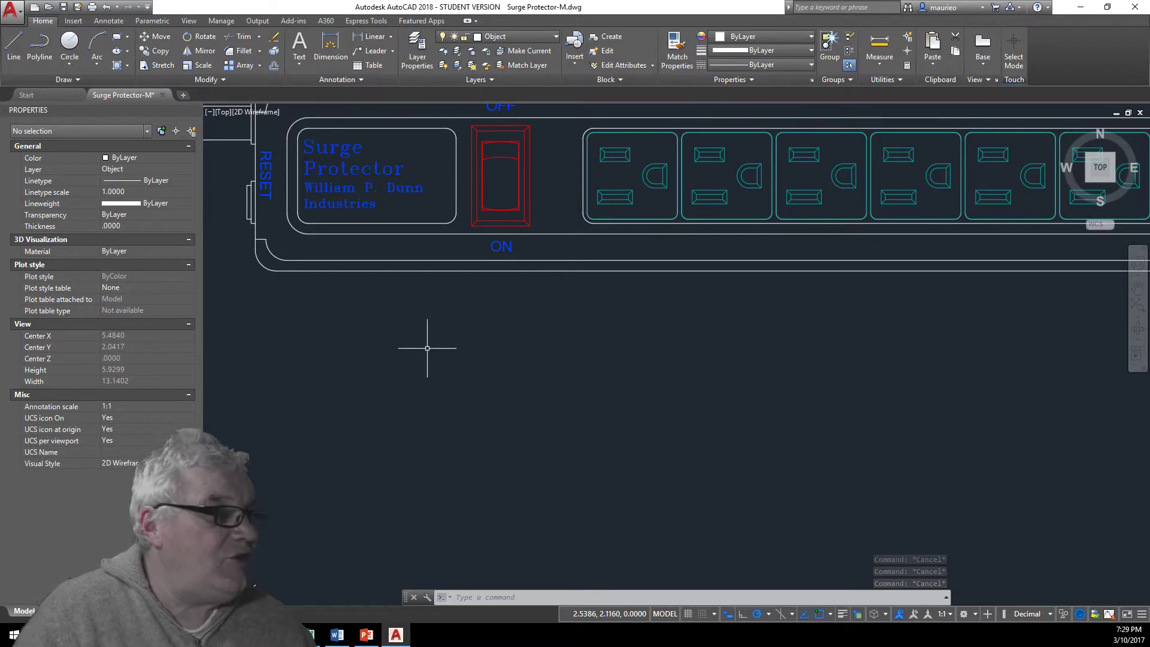
- Save the drawing over the existing Surge Protector-M file, confirming the replacement
scroll(572, 363, down, 4)
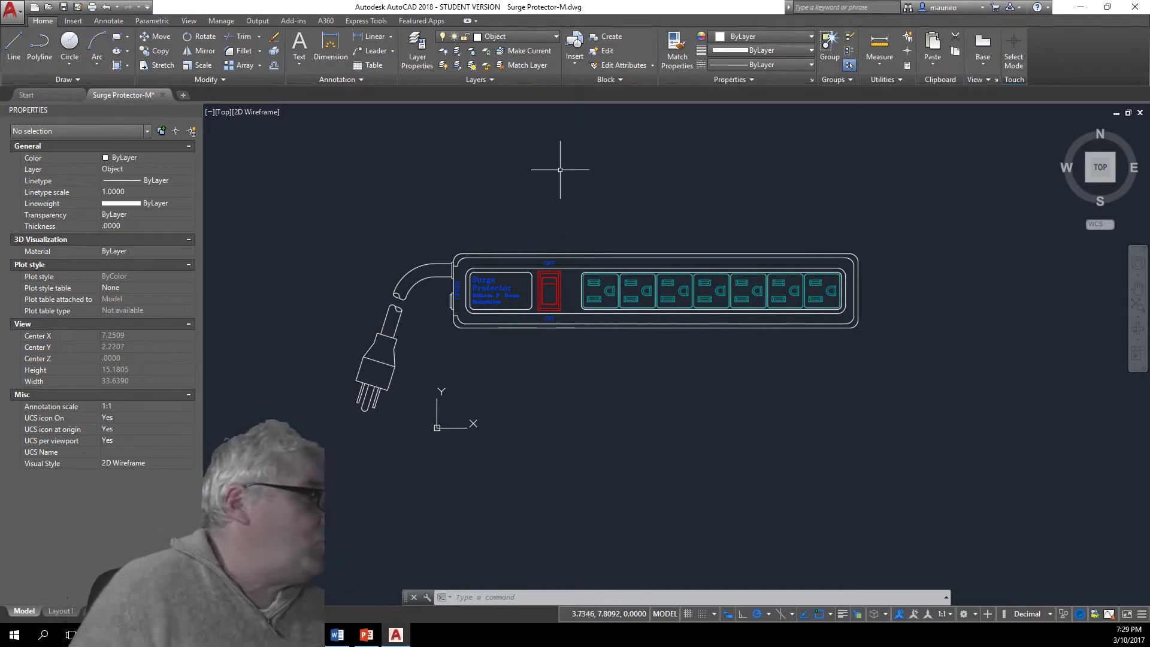
click(22, 12)
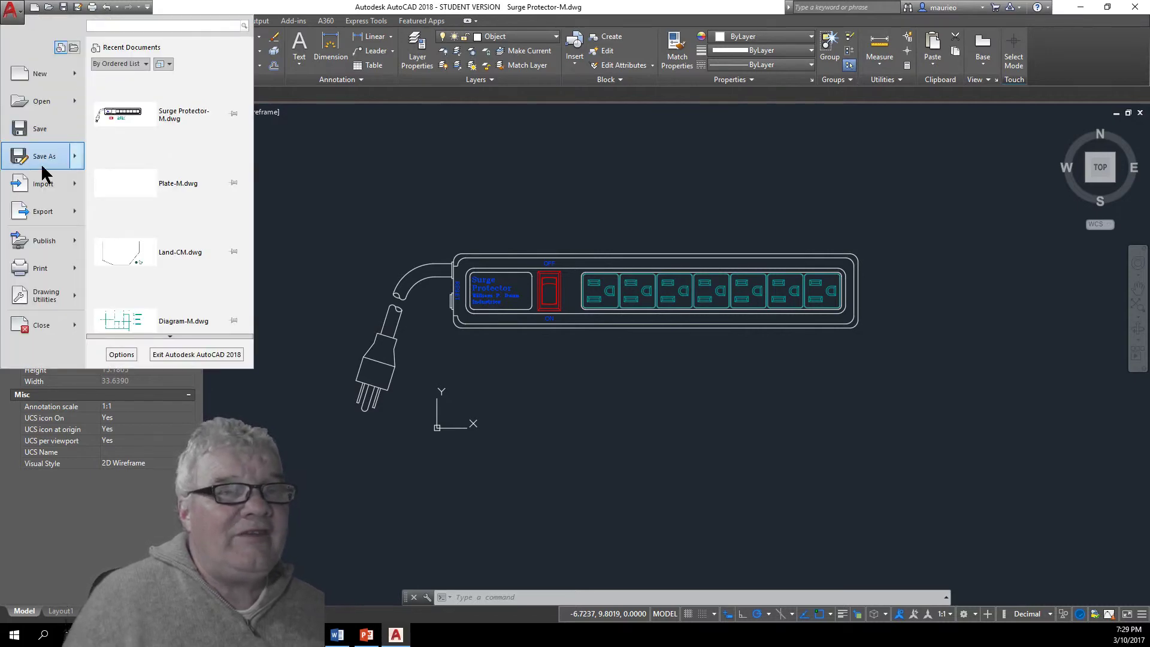
click(42, 153)
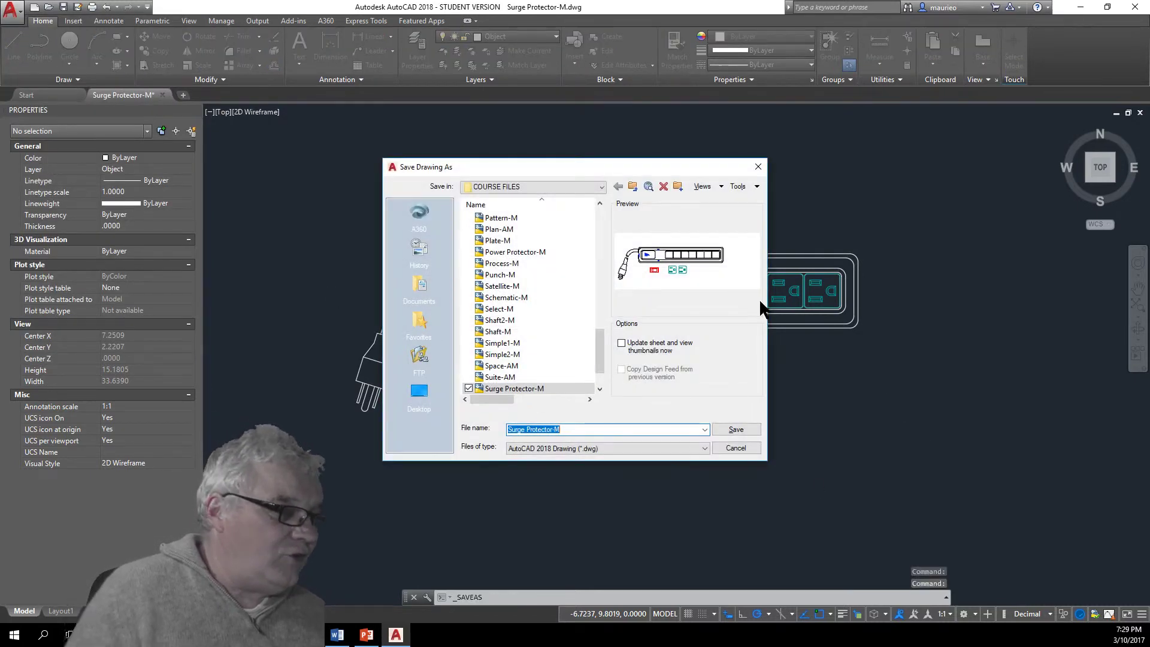
click(737, 429)
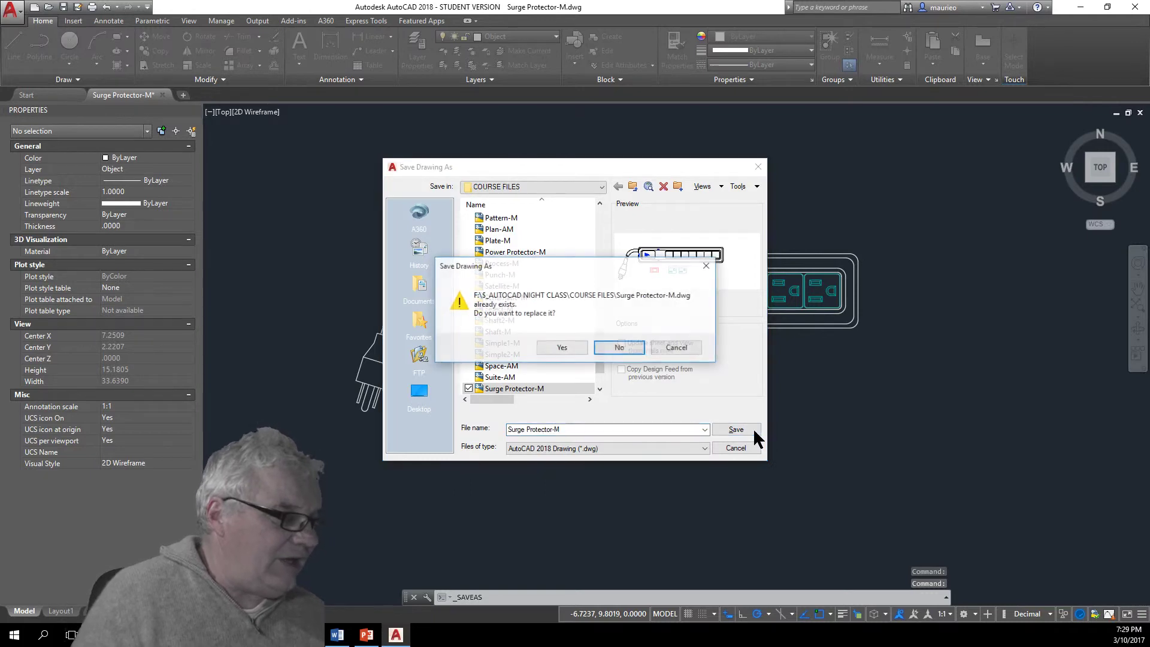
click(574, 347)
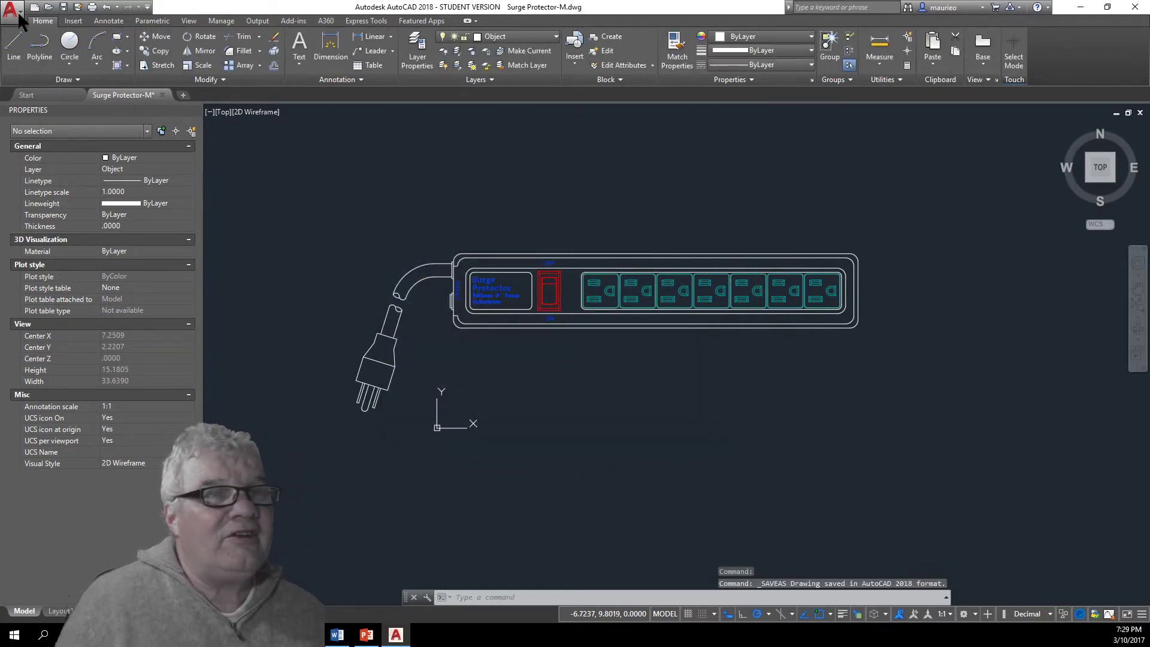
- Close the Surge Protector-M drawing from the Application menu, returning to the Start page
click(18, 13)
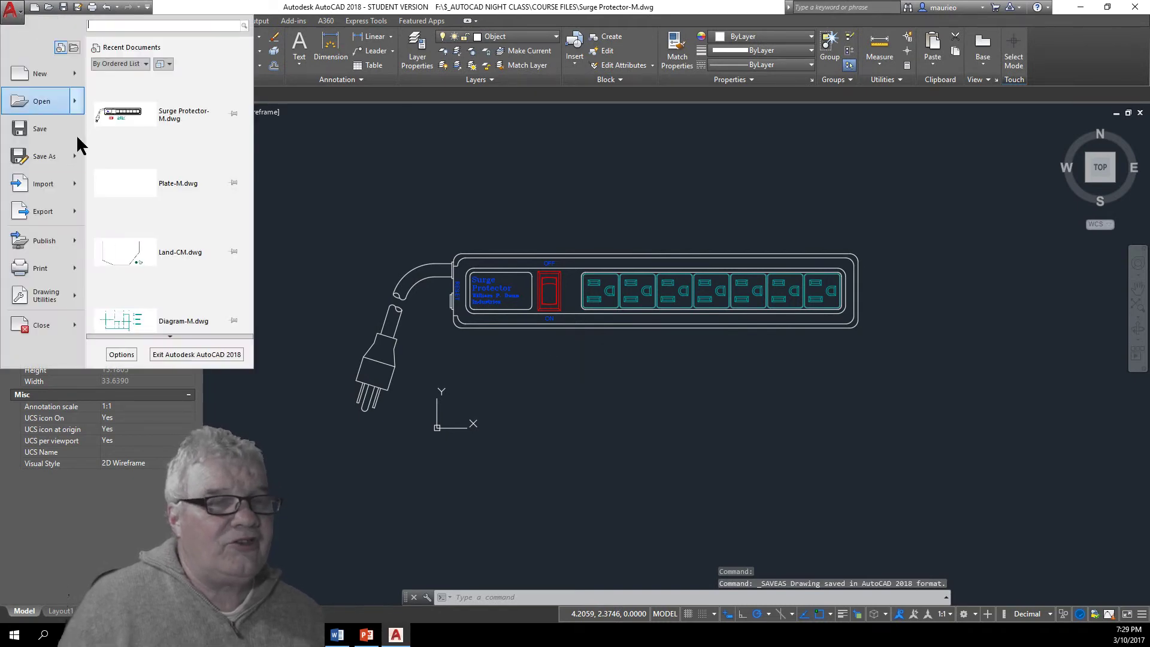
click(38, 326)
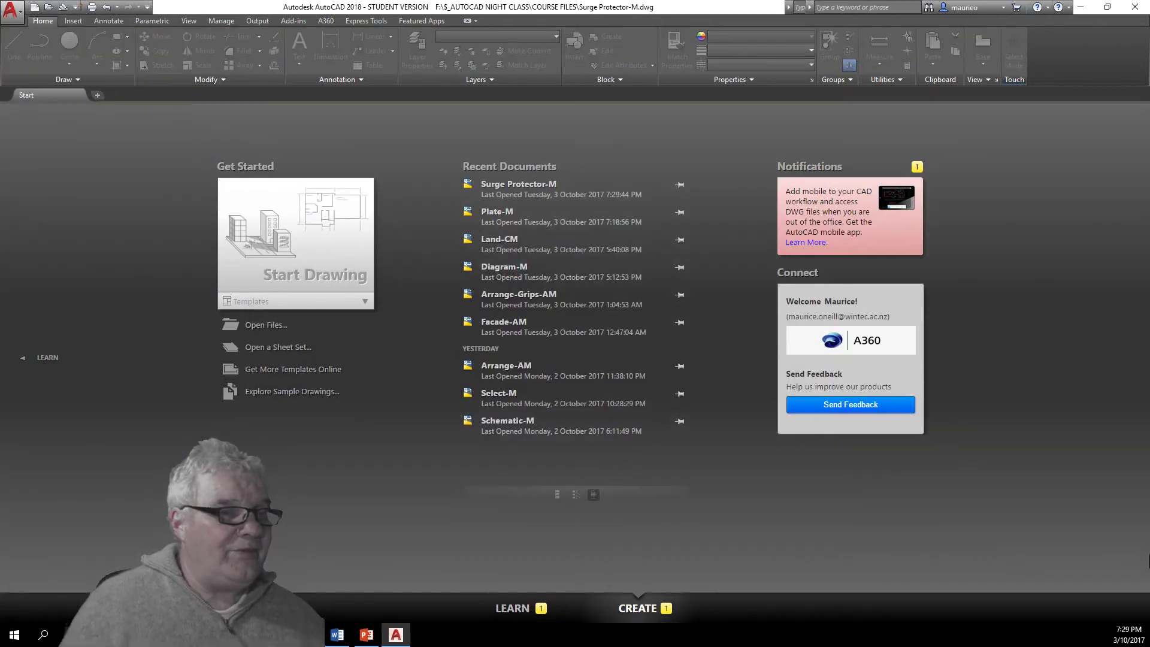